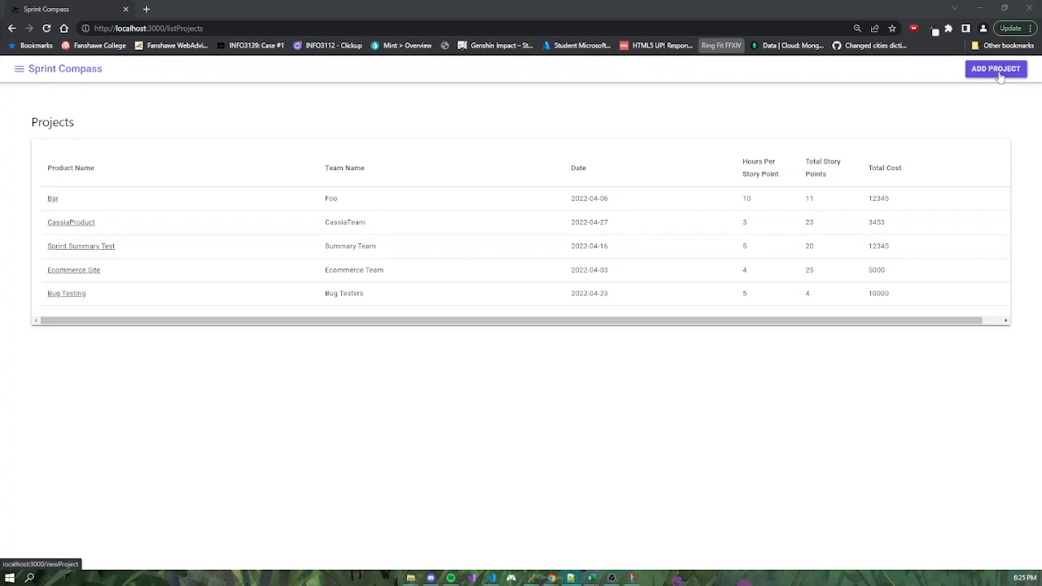
Start a new project with team name "Uai Team", product name "Sprint Compass" and start date 03/07/2022.
{"action": "left_click", "coordinate": [997, 72]}
{"action": "left_click", "coordinate": [559, 140]}
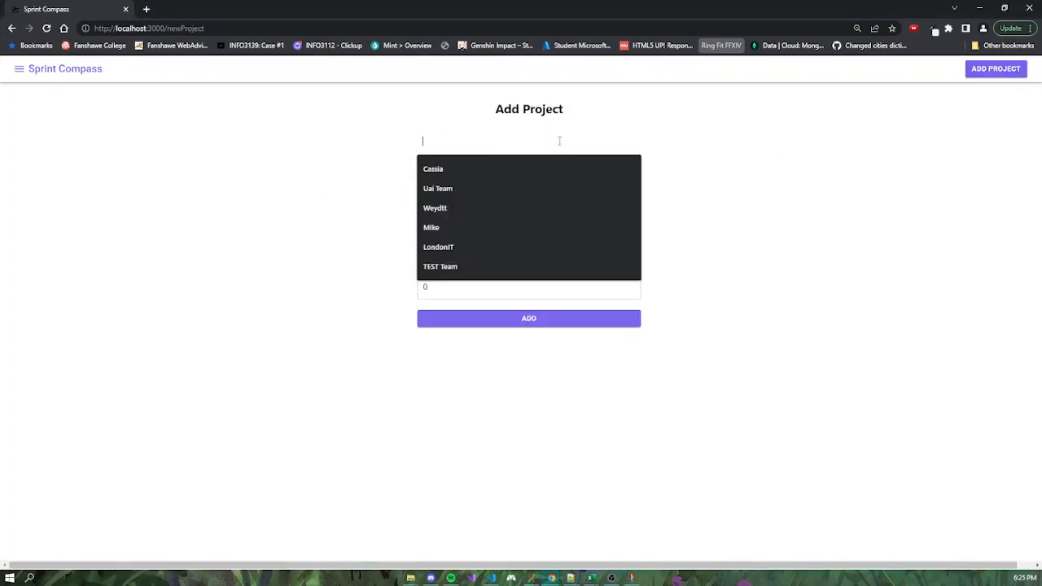
{"action": "left_click", "coordinate": [489, 188]}
{"action": "left_click", "coordinate": [472, 171]}
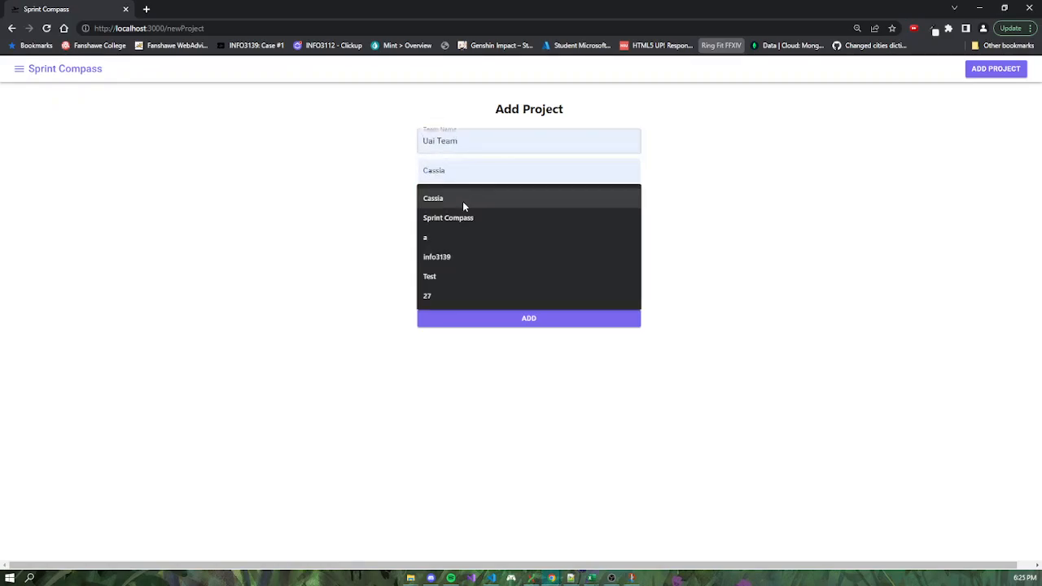
{"action": "left_click", "coordinate": [464, 218]}
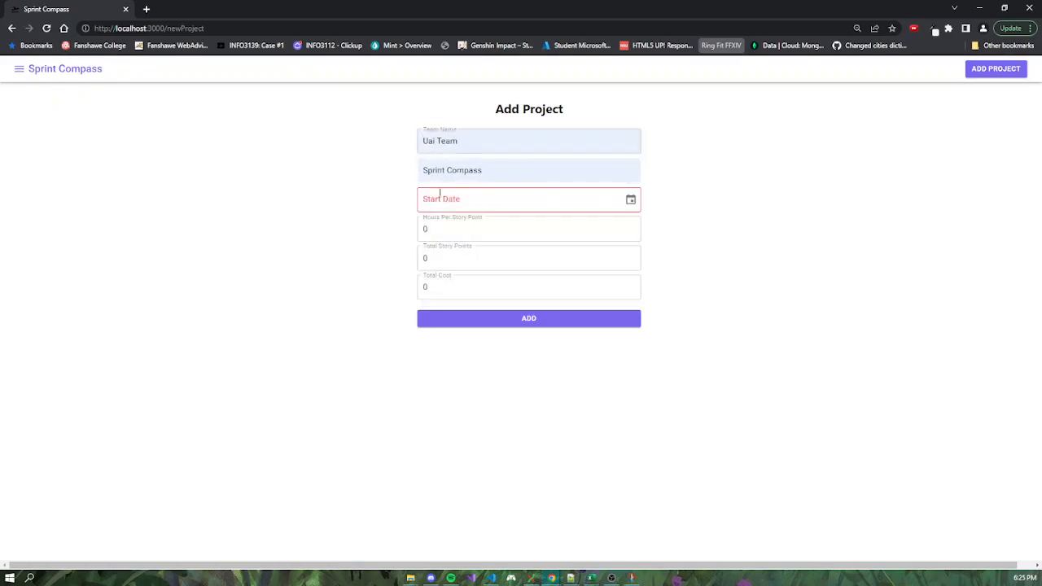
{"action": "left_click", "coordinate": [629, 199]}
{"action": "left_click", "coordinate": [546, 225]}
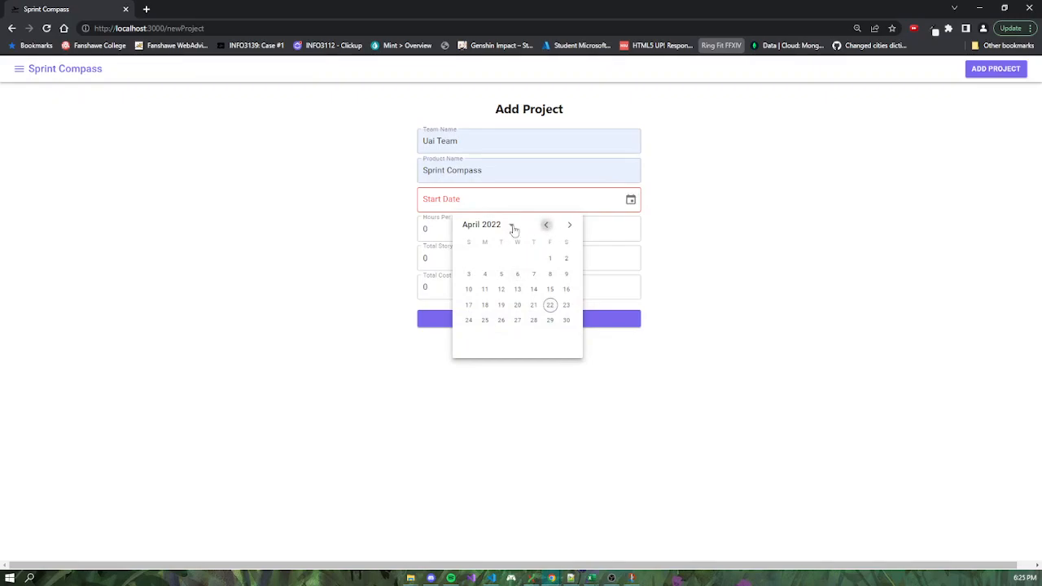
{"action": "left_click", "coordinate": [484, 274]}
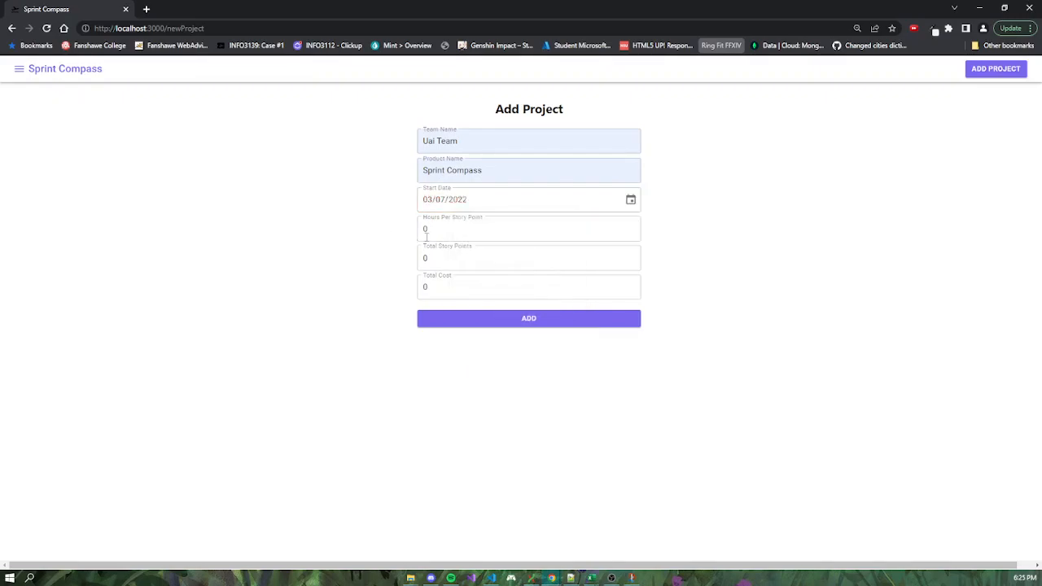
Set hours per story point to 6, total story points to 14 and total cost to 3640, and add the project.
{"action": "left_click", "coordinate": [441, 233]}
{"action": "left_click", "coordinate": [440, 234]}
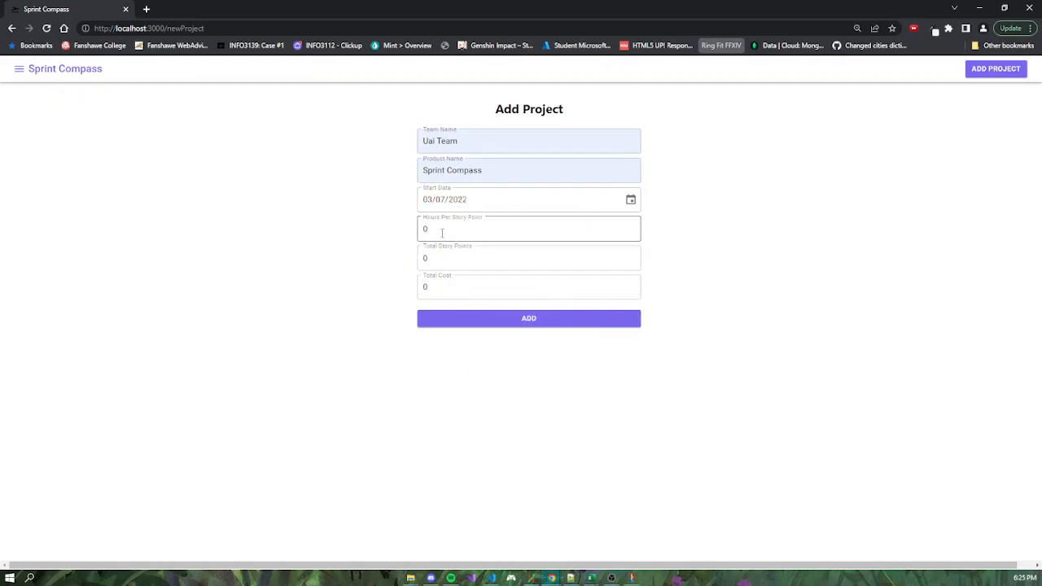
{"action": "left_click", "coordinate": [441, 233]}
{"action": "key", "text": "BackSpace"}
{"action": "type", "text": "6"}
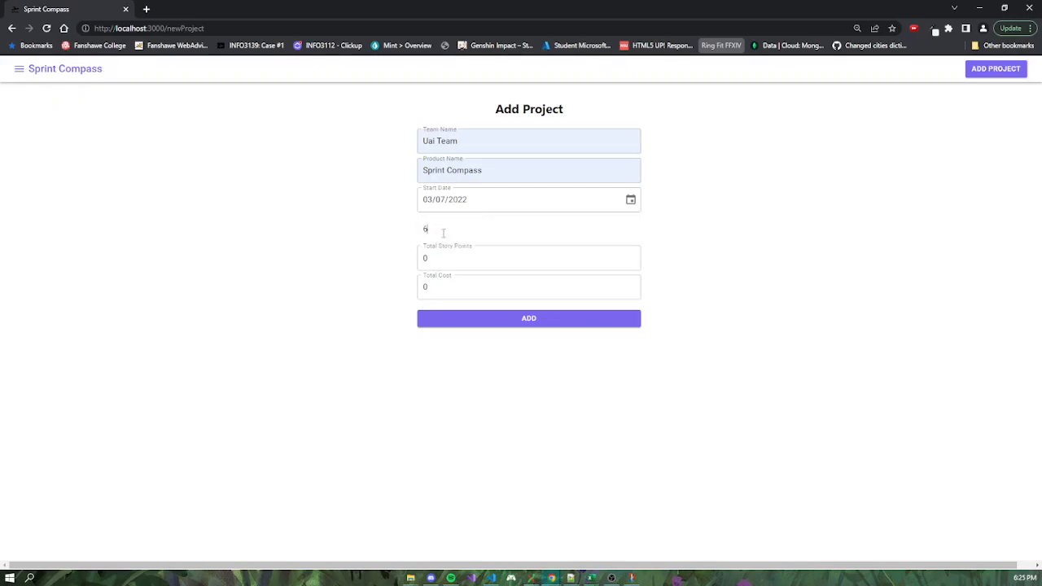
{"action": "left_click", "coordinate": [437, 259]}
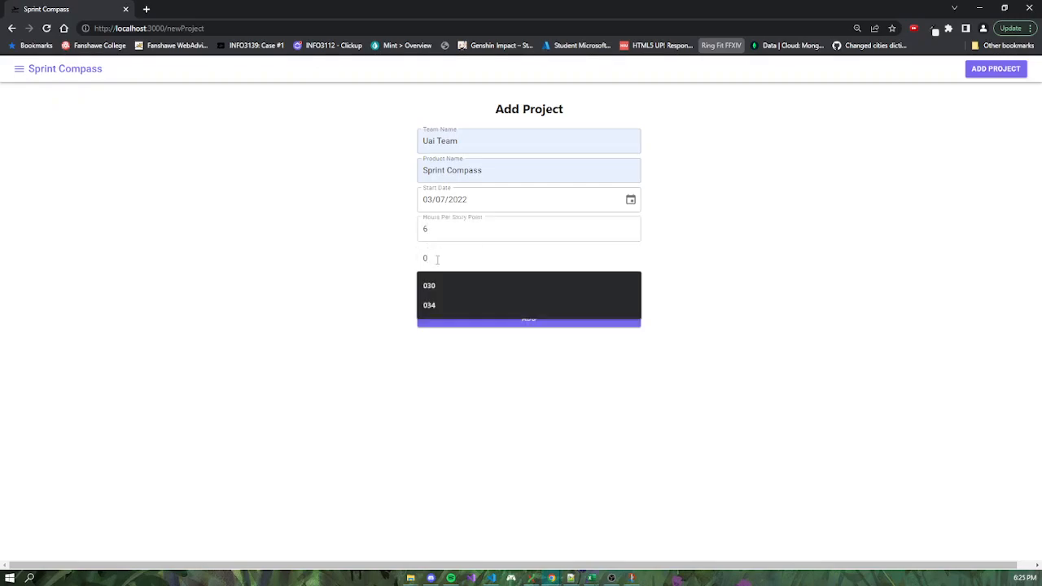
{"action": "key", "text": "BackSpace"}
{"action": "type", "text": "14"}
{"action": "left_click", "coordinate": [440, 285]}
{"action": "key", "text": "BackSpace"}
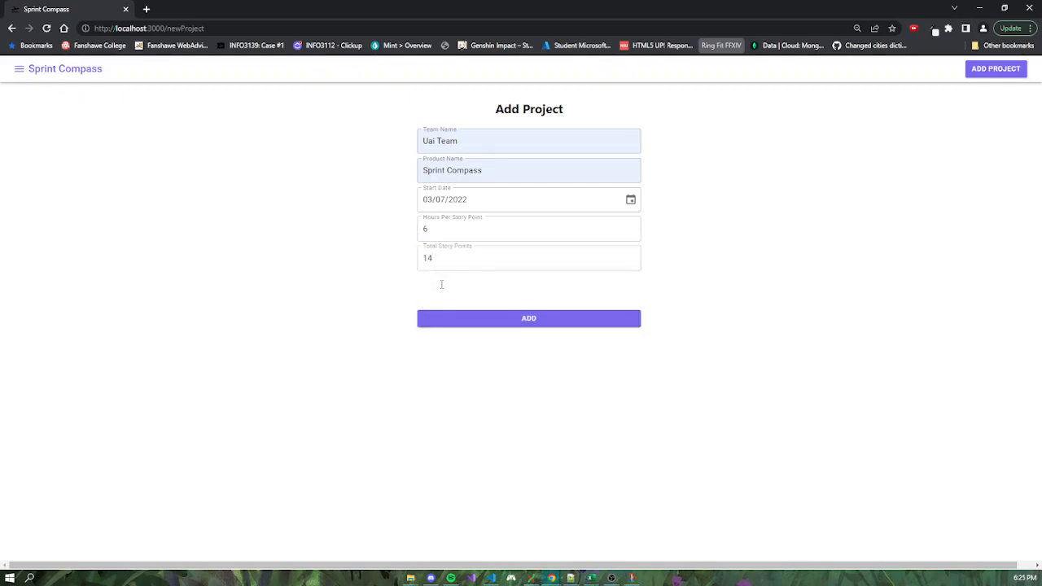
{"action": "type", "text": "3640"}
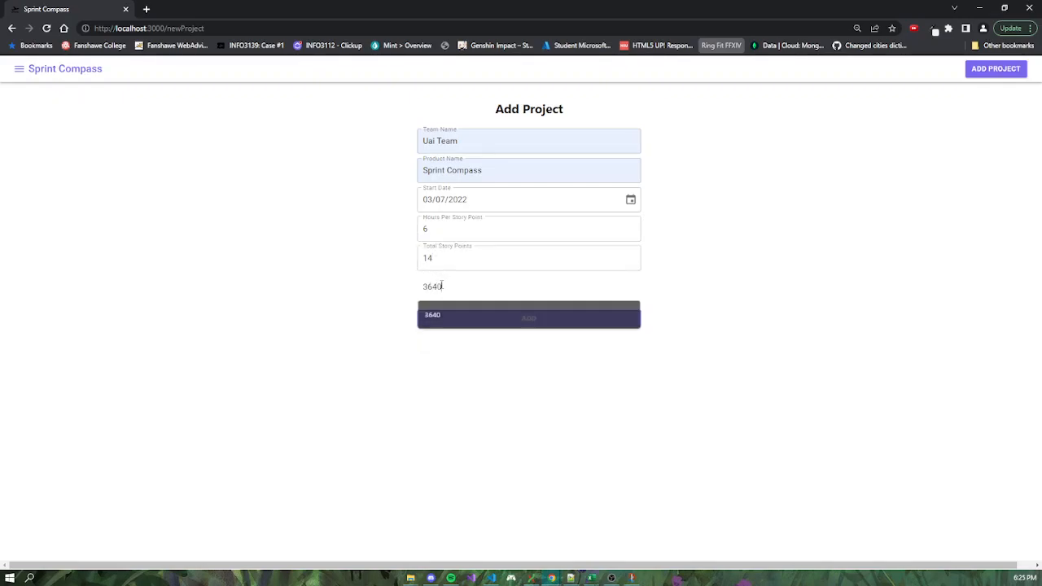
{"action": "left_click", "coordinate": [491, 323]}
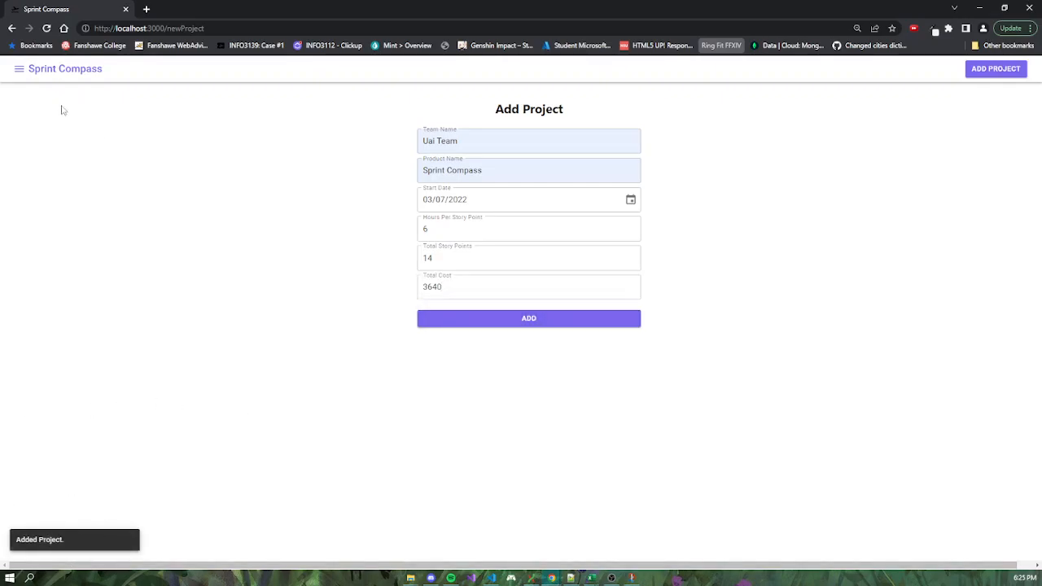
Open the new Sprint Compass project's backlog from the list of all projects.
{"action": "left_click", "coordinate": [19, 70]}
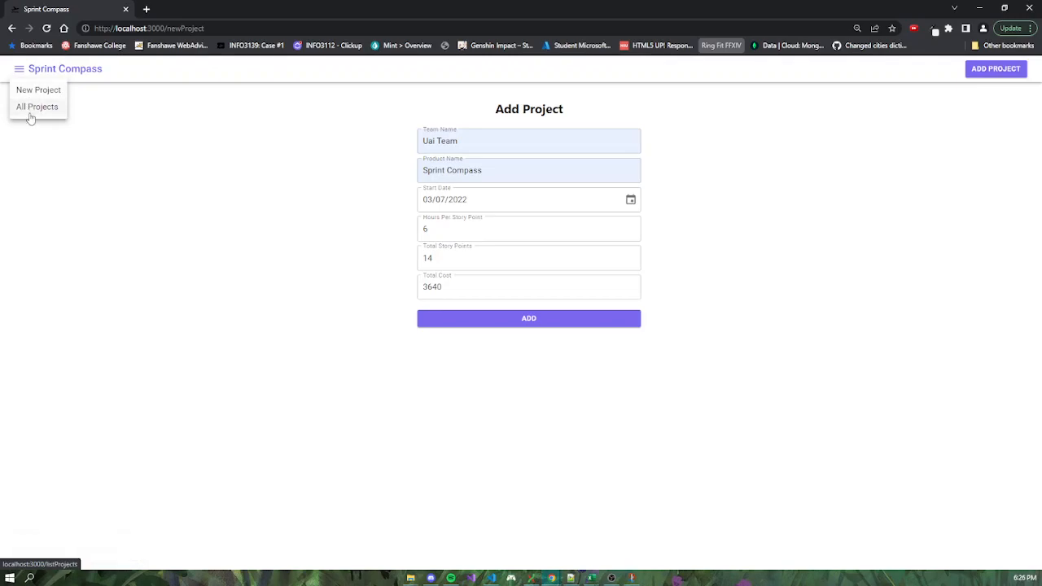
{"action": "left_click", "coordinate": [33, 109]}
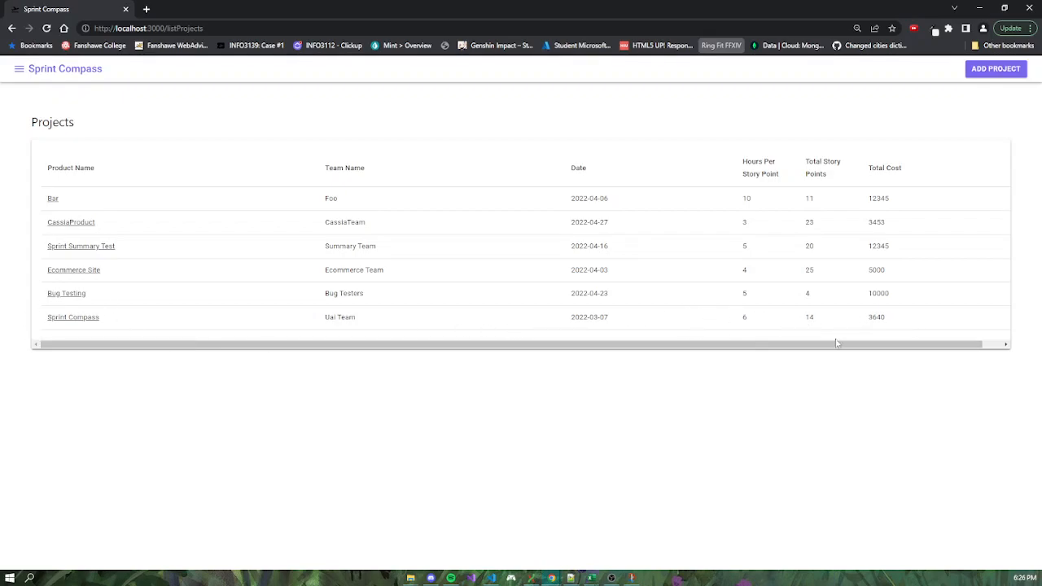
{"action": "left_click", "coordinate": [89, 320]}
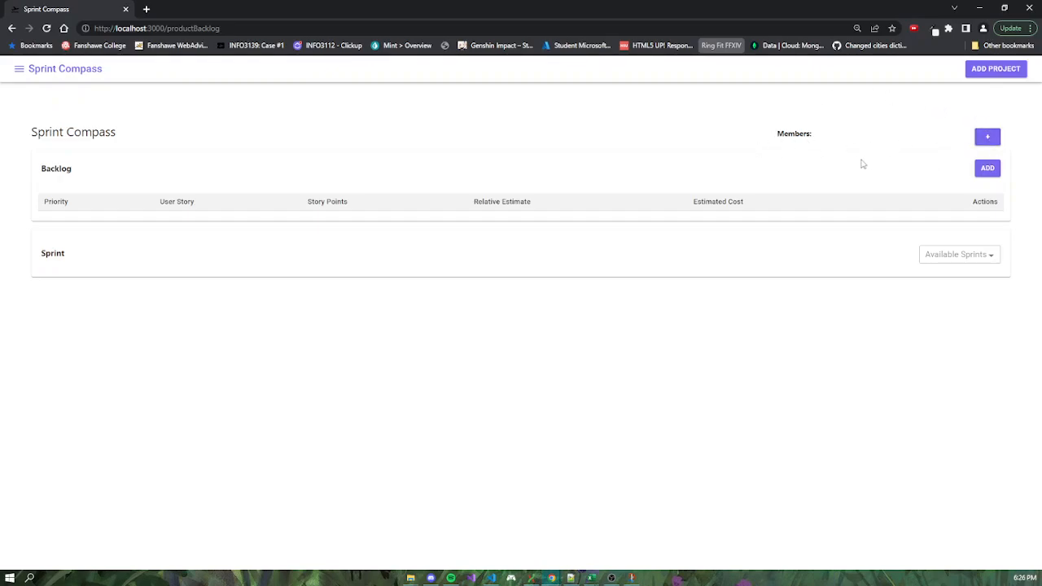
Add the first team member to the project, entering their first and last name.
{"action": "left_click", "coordinate": [987, 140]}
{"action": "left_click", "coordinate": [481, 282]}
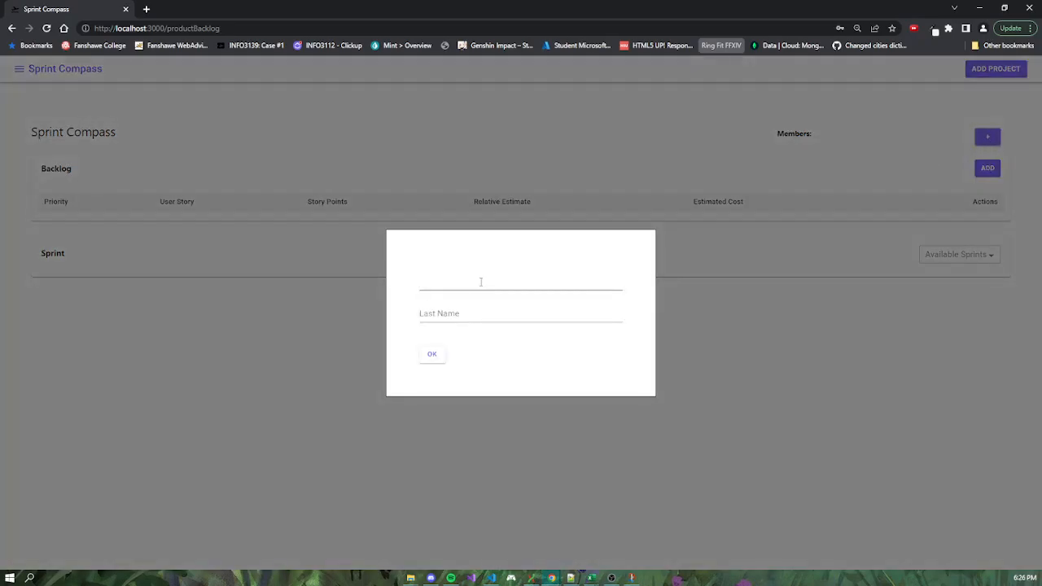
{"action": "left_click", "coordinate": [459, 310]}
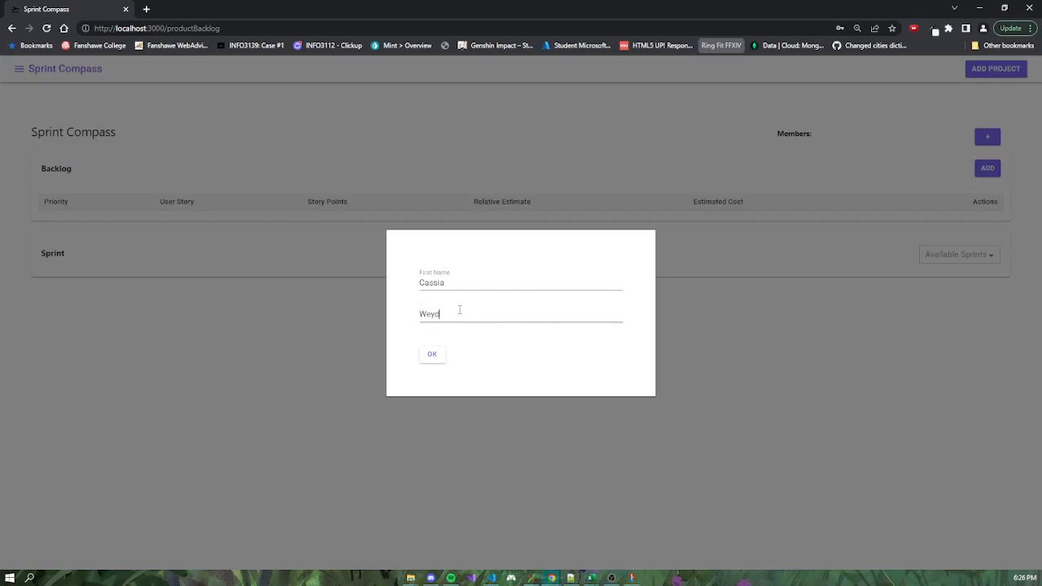
{"action": "left_click", "coordinate": [431, 354]}
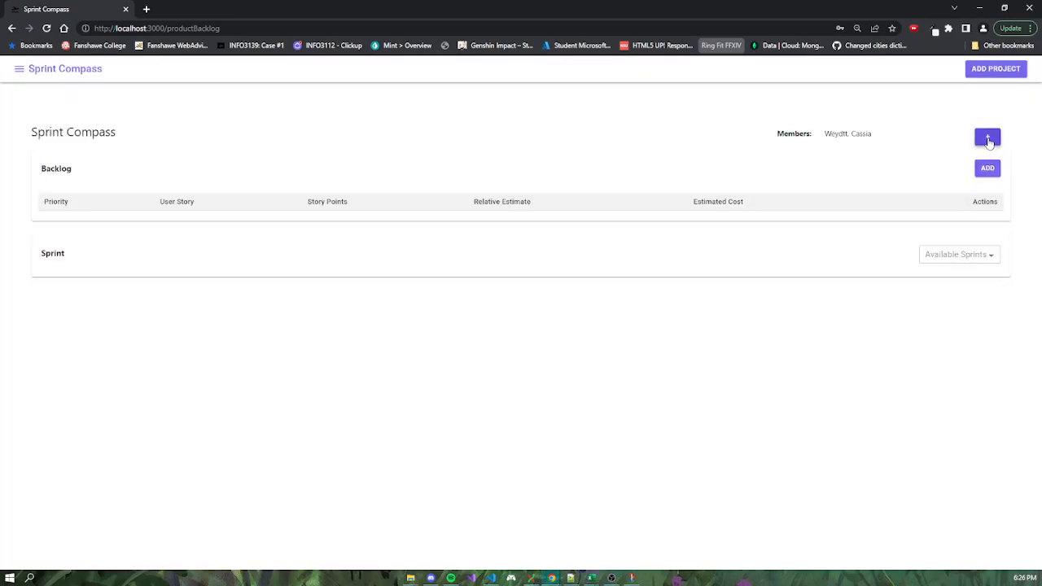
Add a second team member to the project with their first and last name.
{"action": "left_click", "coordinate": [987, 137]}
{"action": "left_click", "coordinate": [444, 280]}
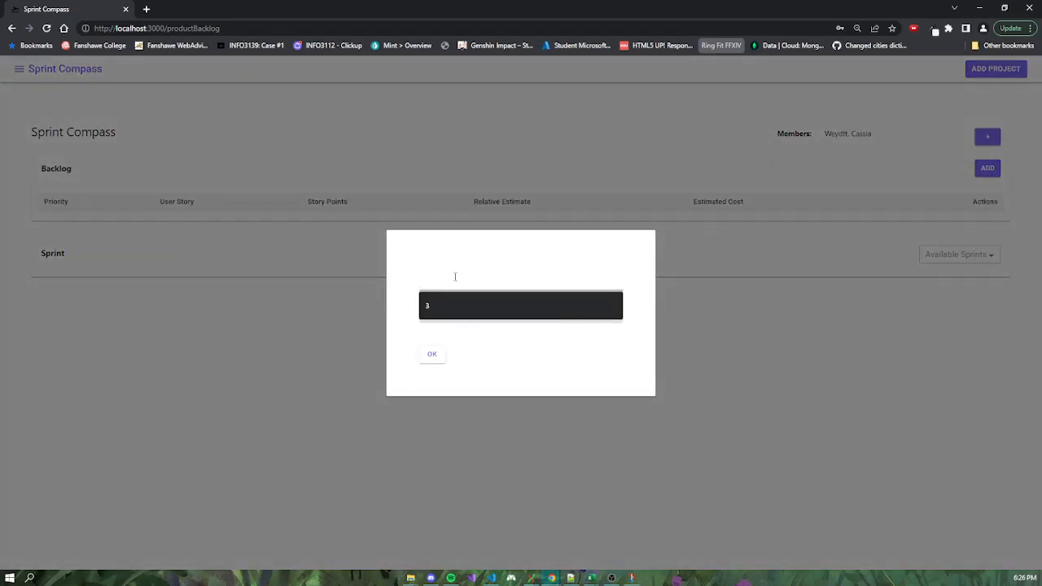
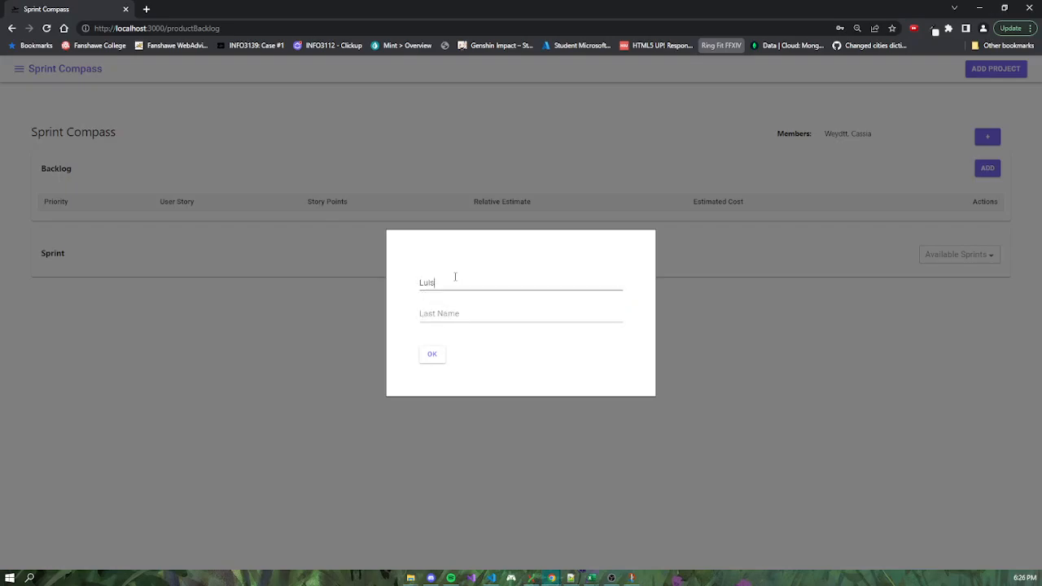
{"action": "key", "text": "Tab"}
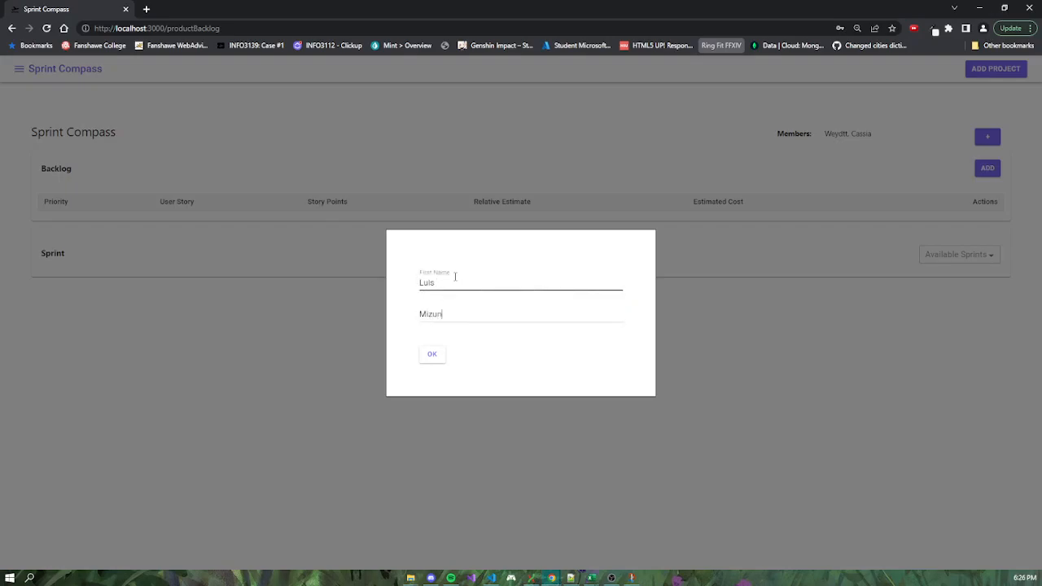
{"action": "left_click", "coordinate": [432, 354]}
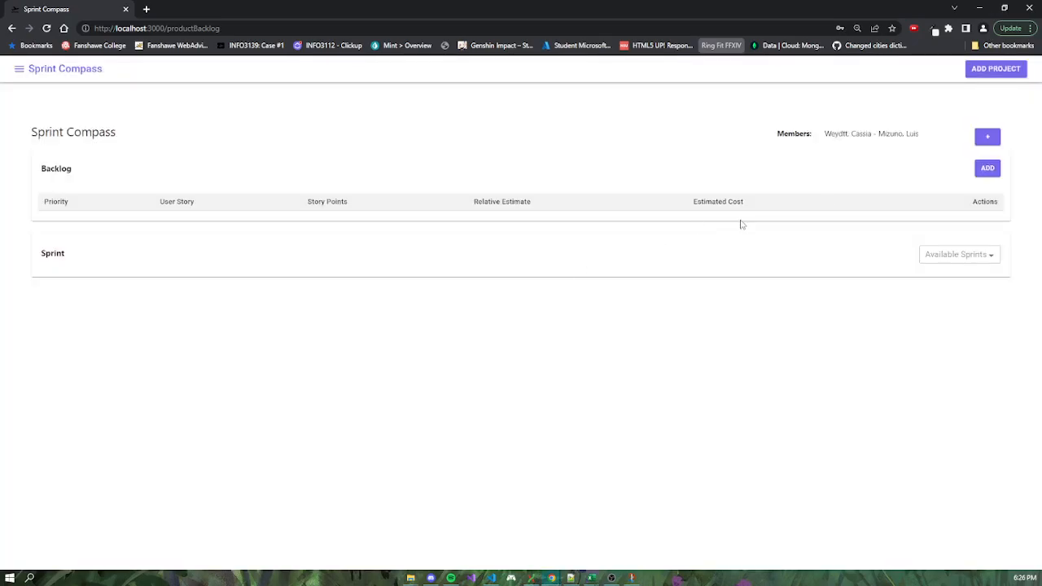
Add a third team member to the project with their first and last name.
{"action": "left_click", "coordinate": [993, 137]}
{"action": "left_click", "coordinate": [472, 284]}
{"action": "key", "text": "Tab"}
{"action": "left_click", "coordinate": [432, 353]}
Start a backlog item with priority 1 and user story "As a team member, I want to capture/maintain basic project information.".
{"action": "left_click", "coordinate": [987, 169]}
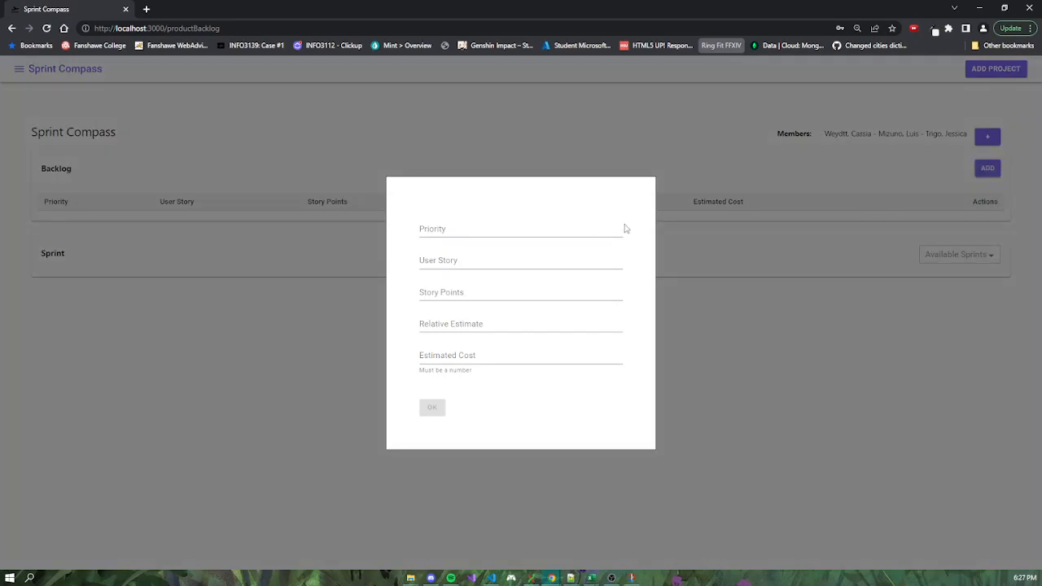
{"action": "left_click", "coordinate": [618, 228]}
{"action": "left_click", "coordinate": [480, 259]}
{"action": "key", "text": "alt+Tab"}
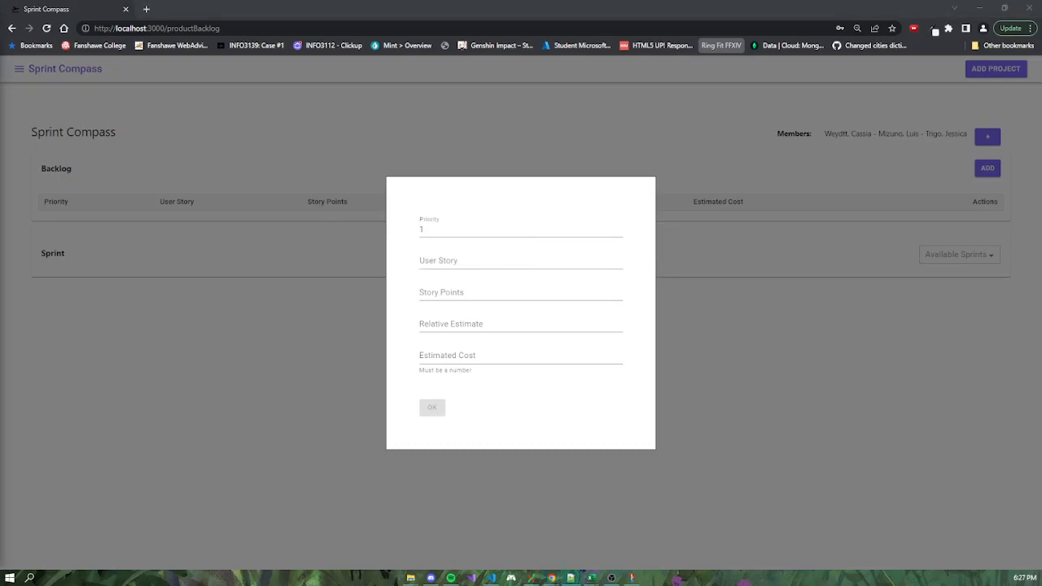
{"action": "left_click", "coordinate": [481, 259]}
{"action": "type", "text": "As a team member, I want to capture/maintain basic project information."}
Give the backlog item 3 story points, a relative estimate of 18 and an estimated cost of 780, and save it.
{"action": "left_click", "coordinate": [469, 298]}
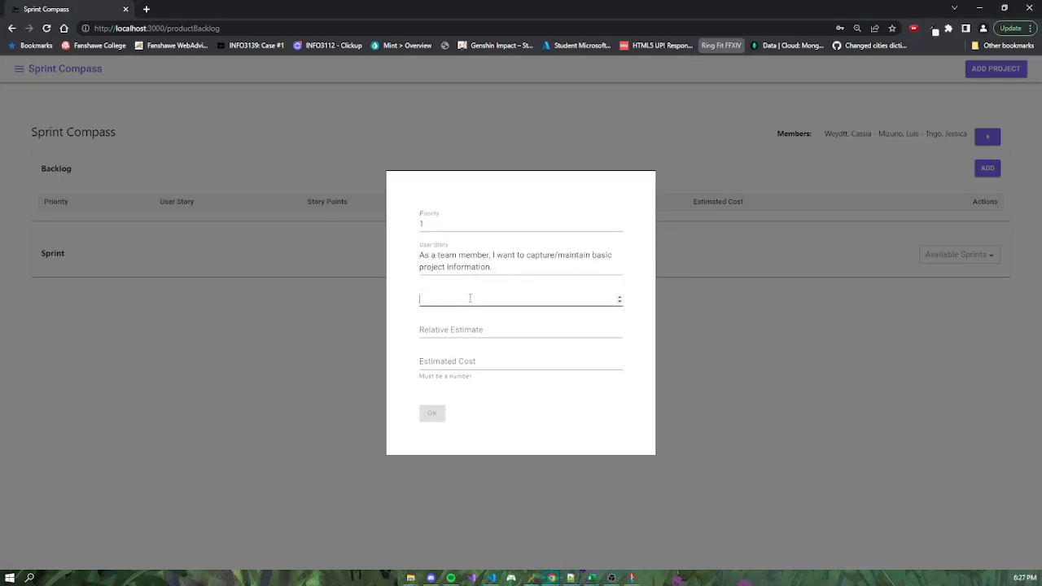
{"action": "type", "text": "3"}
{"action": "key", "text": "Tab"}
{"action": "type", "text": "18"}
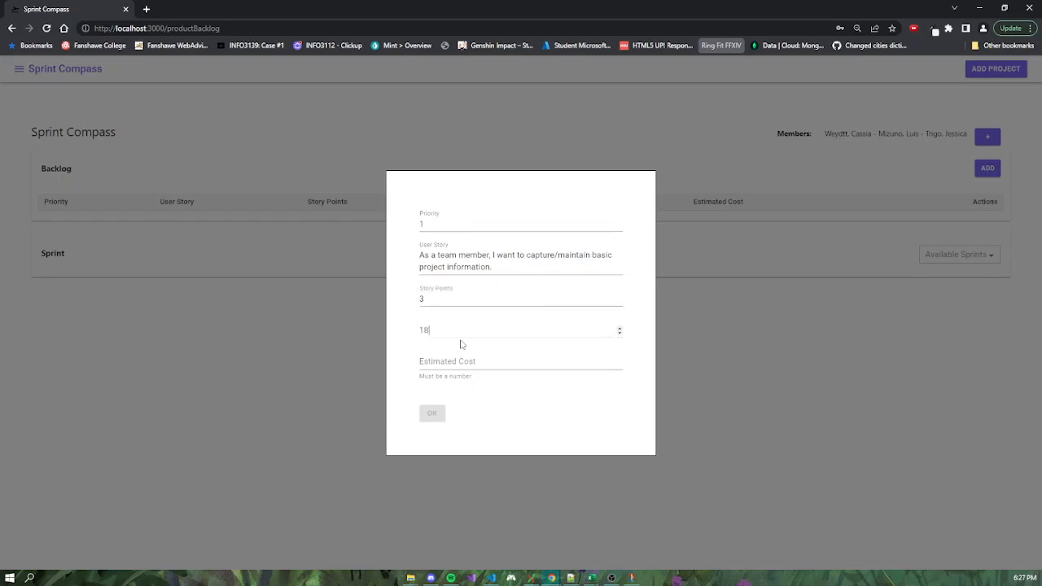
{"action": "left_click", "coordinate": [465, 358]}
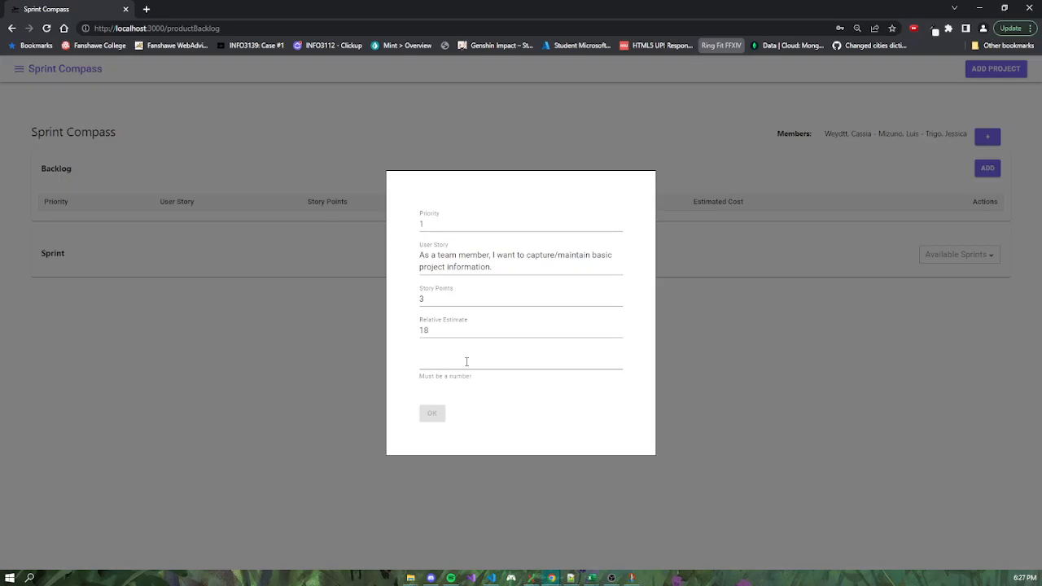
{"action": "type", "text": "780"}
{"action": "left_click", "coordinate": [431, 407]}
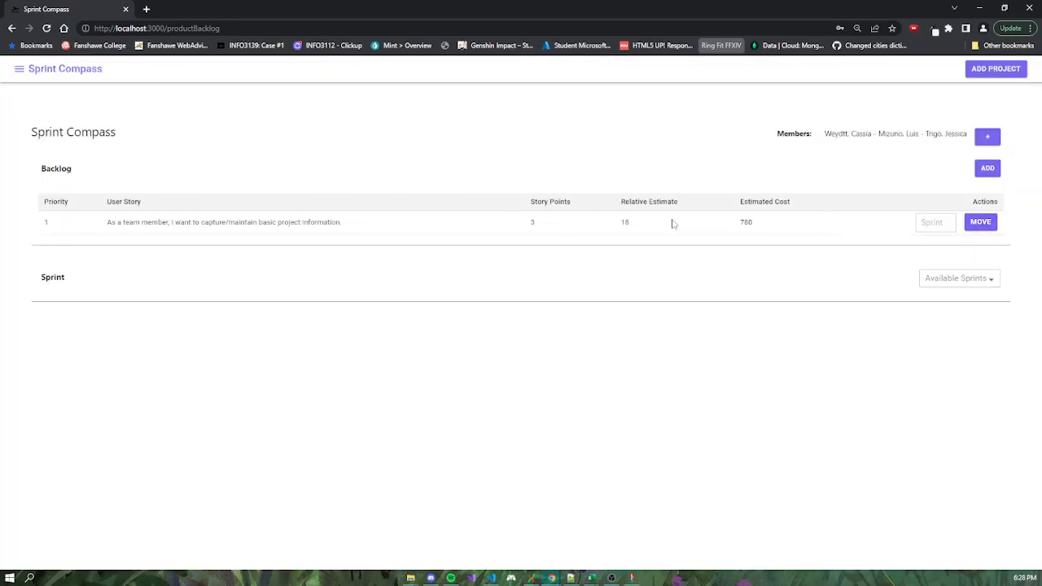
Start a priority 2 backlog item with 1 story point: "As a team member, I want to maintain a list of team members assigned to the project.".
{"action": "left_click", "coordinate": [976, 172]}
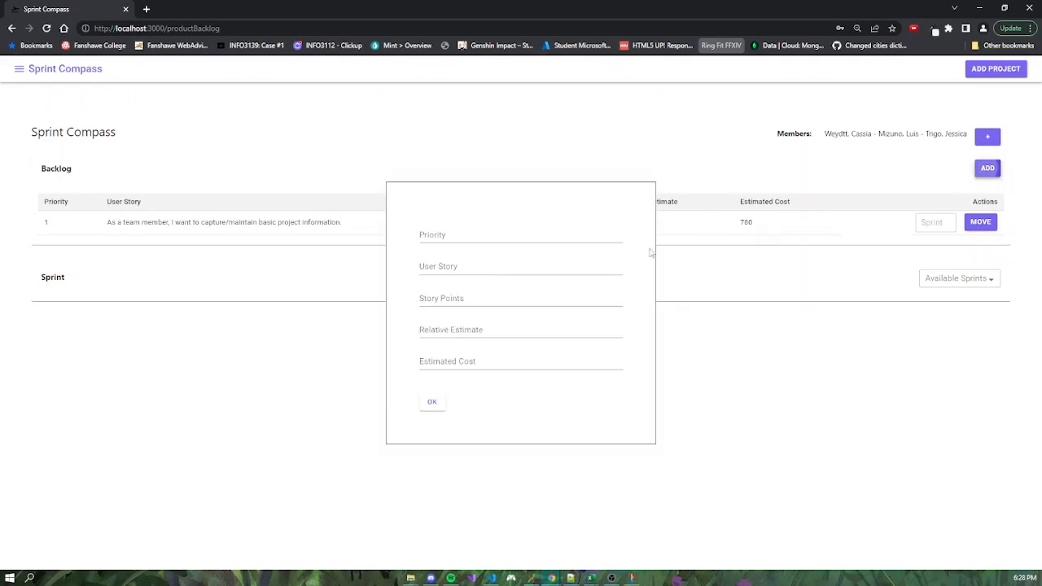
{"action": "left_click", "coordinate": [463, 235]}
{"action": "left_click", "coordinate": [625, 238]}
{"action": "left_click", "coordinate": [485, 235]}
{"action": "type", "text": "2"}
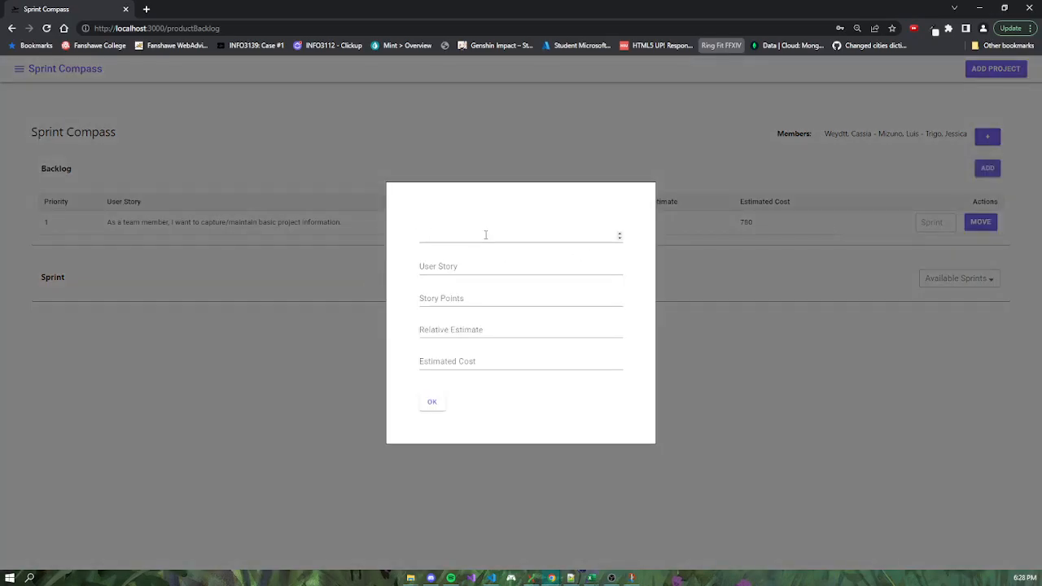
{"action": "left_click", "coordinate": [472, 264]}
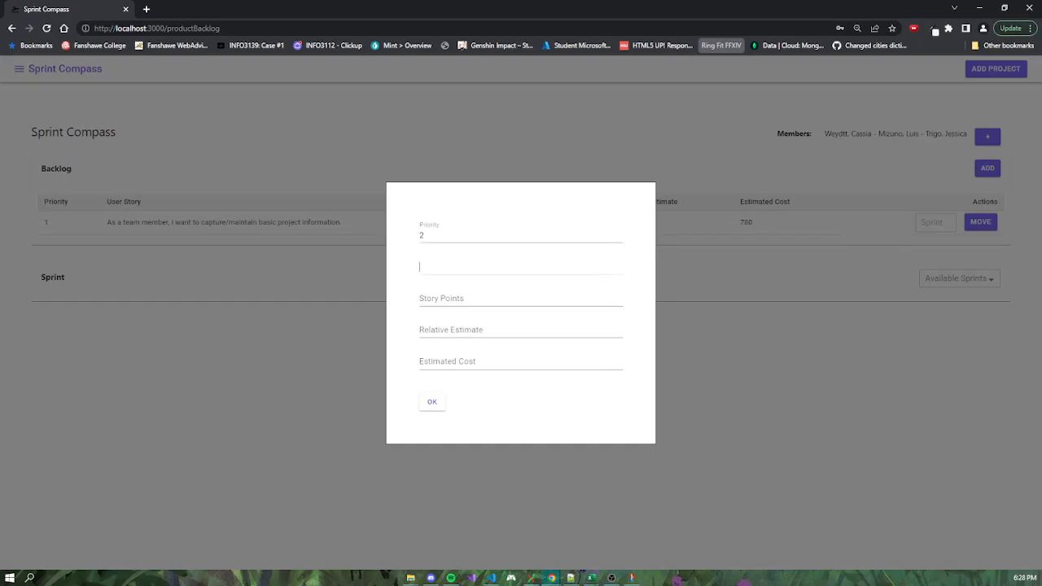
{"action": "key", "text": "alt+Tab"}
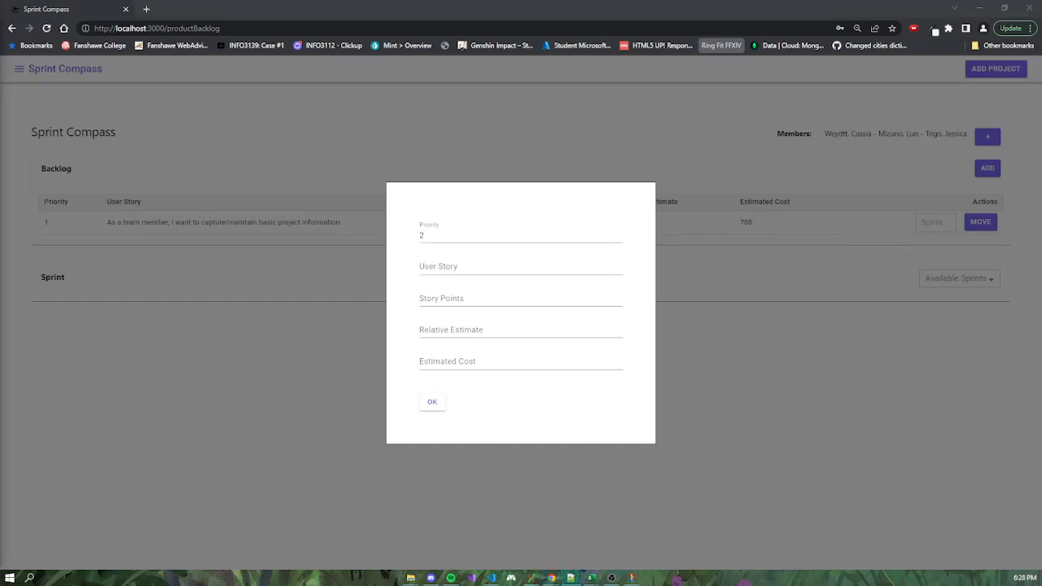
{"action": "left_click", "coordinate": [480, 263]}
{"action": "type", "text": "As a team member, I want to maintain a list of team members assinged to the project."}
{"action": "left_click", "coordinate": [529, 304]}
{"action": "type", "text": "1"}
{"action": "right_click", "coordinate": [471, 271]}
{"action": "left_click", "coordinate": [504, 276]}
Set the priority 2 item's relative estimate to 6 and estimated cost to 260, and save it.
{"action": "left_click", "coordinate": [457, 336]}
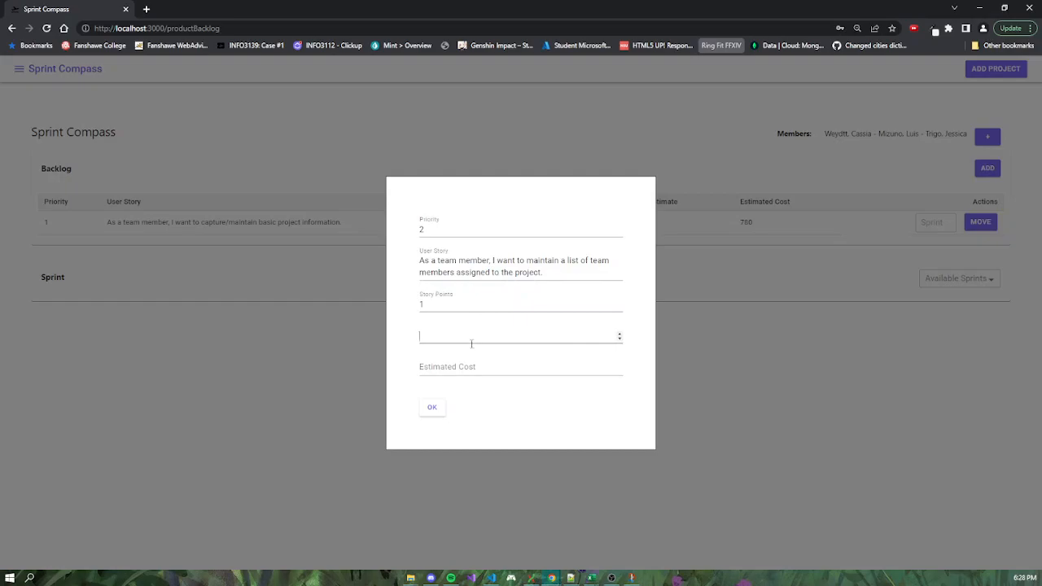
{"action": "type", "text": "6"}
{"action": "left_click", "coordinate": [470, 367]}
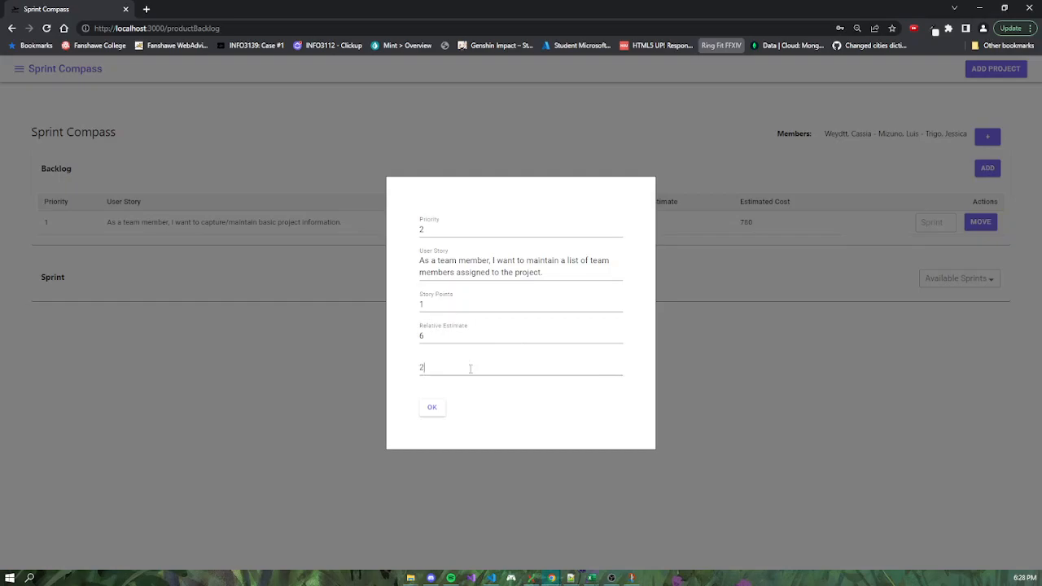
{"action": "left_click", "coordinate": [433, 407]}
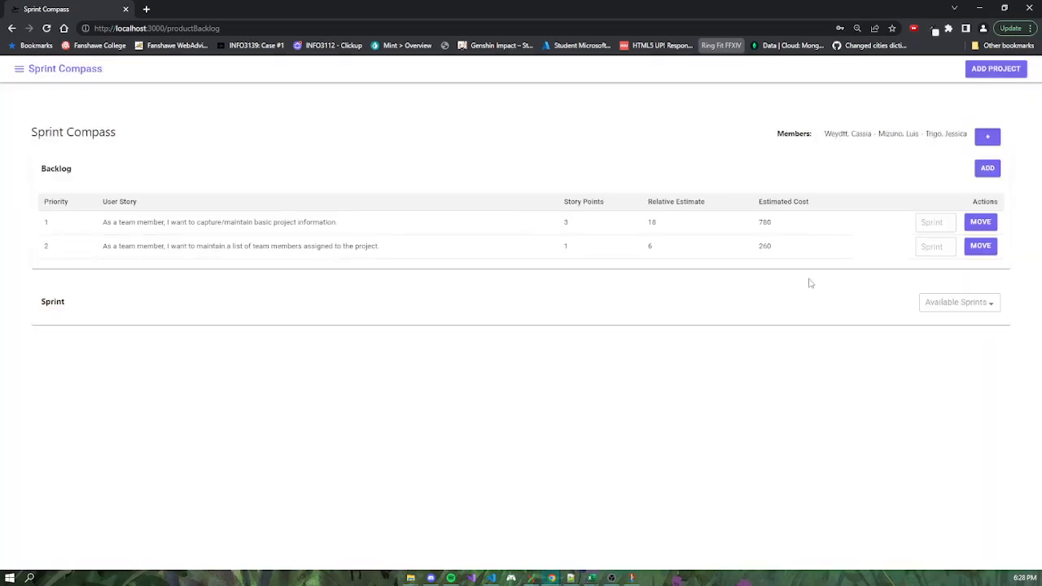
Start a priority 3 backlog item: "As a team member, I want to capture/maintain the product backlog including relative estimates and estimated costs.".
{"action": "left_click", "coordinate": [987, 168]}
{"action": "left_click", "coordinate": [474, 236]}
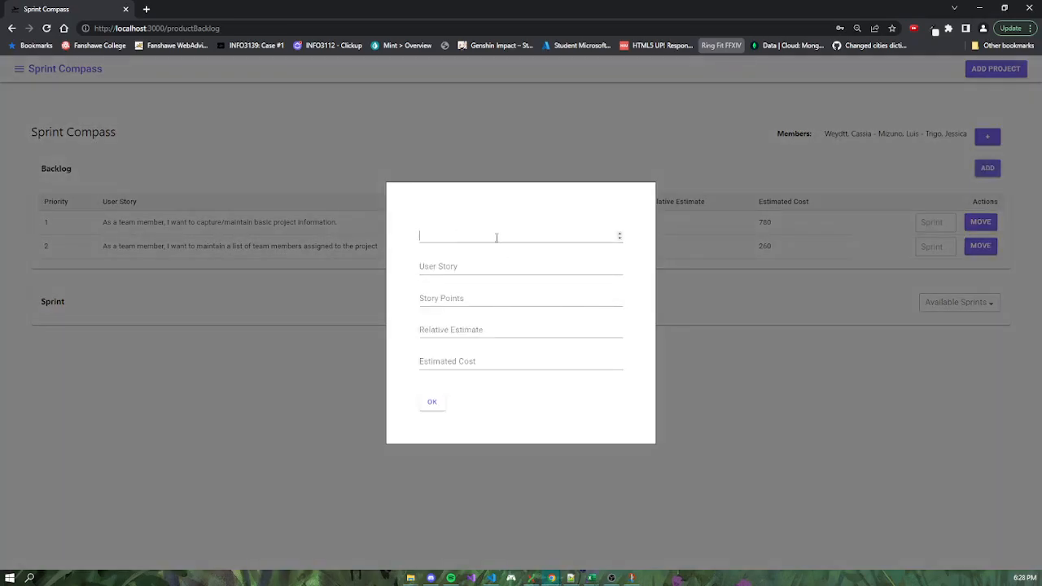
{"action": "left_click", "coordinate": [619, 235]}
{"action": "left_click", "coordinate": [620, 234]}
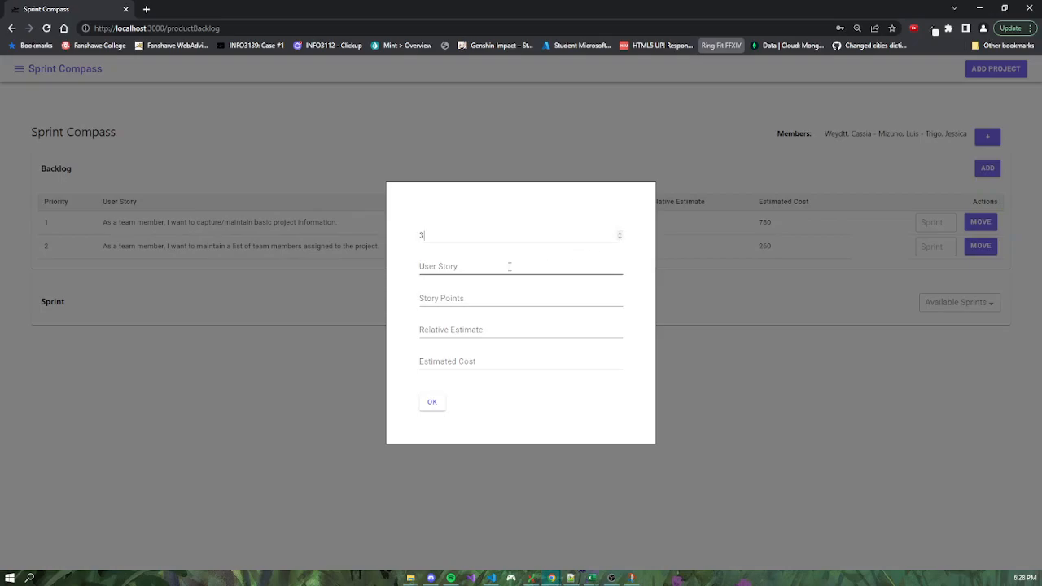
{"action": "key", "text": "alt+Tab"}
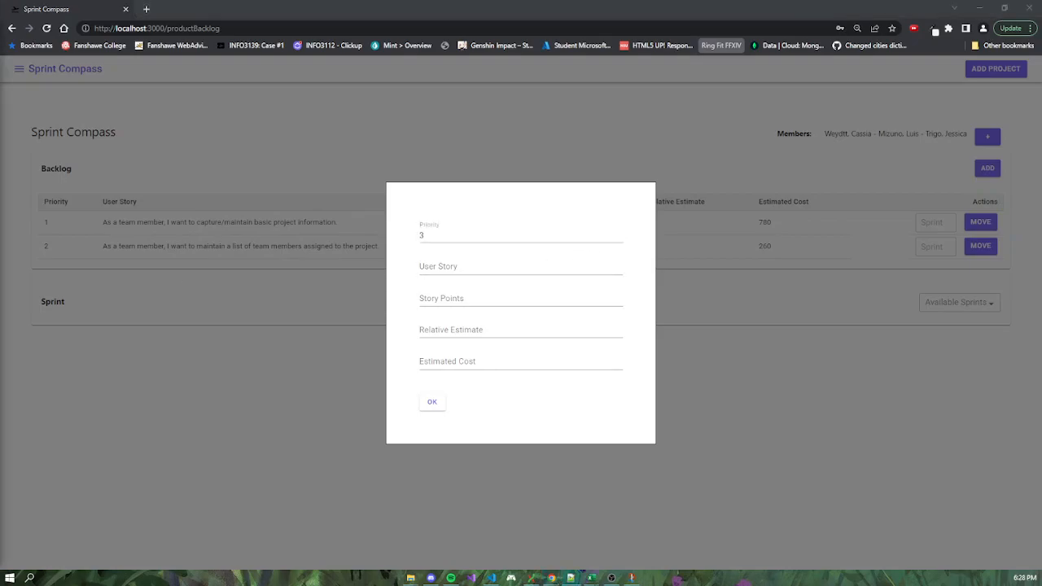
{"action": "left_click", "coordinate": [440, 276]}
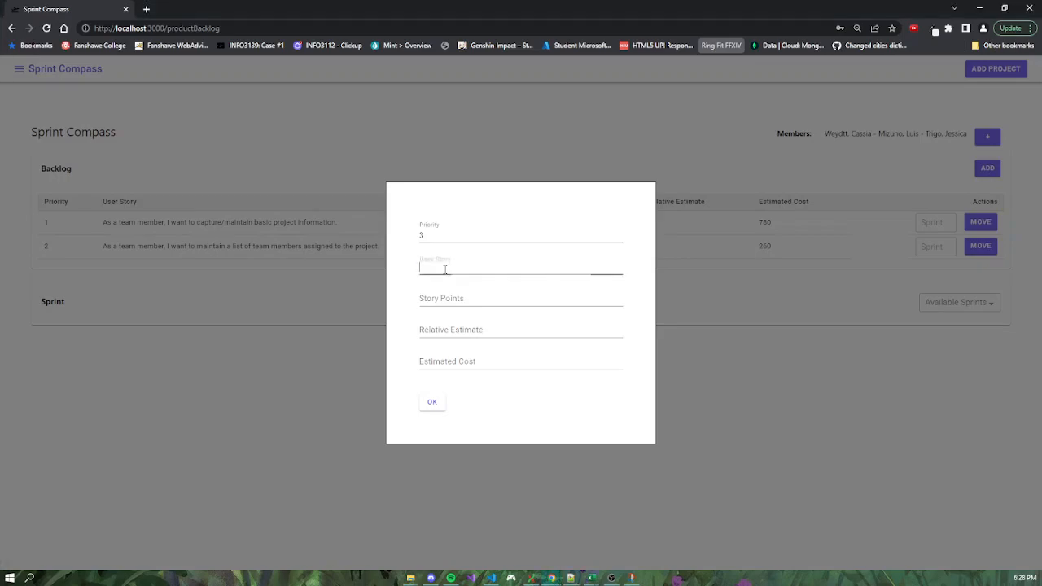
{"action": "type", "text": "As a team member, I want to capture/maintain the product backlog including relative estimates and estimated costs."}
Give the priority 3 item 1 story point, a relative estimate of 6 and an estimated cost of 260, and save it.
{"action": "left_click", "coordinate": [446, 310]}
{"action": "type", "text": "1"}
{"action": "left_click", "coordinate": [461, 342]}
{"action": "type", "text": "6"}
{"action": "left_click", "coordinate": [471, 373]}
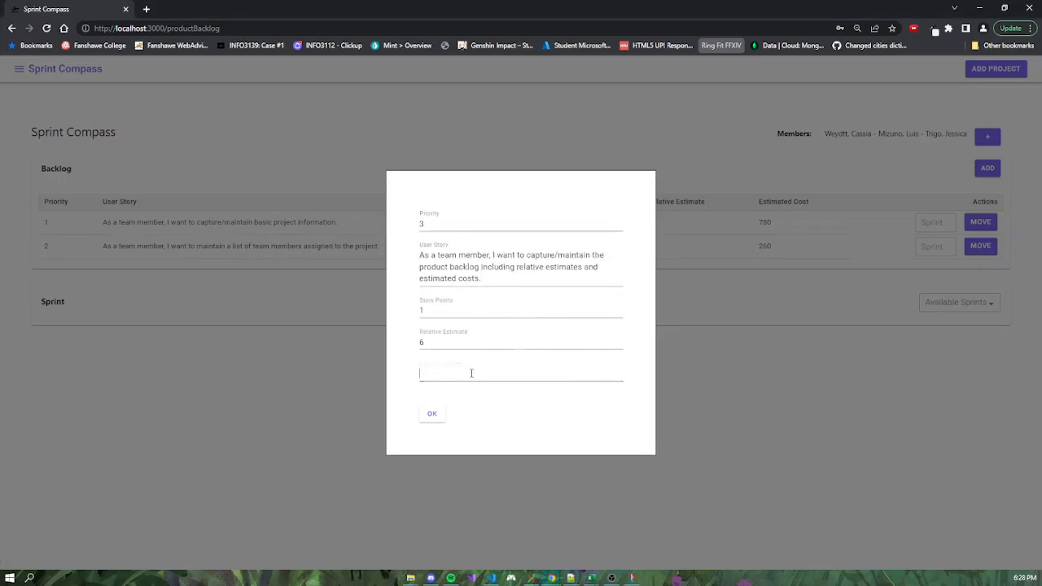
{"action": "type", "text": "260"}
{"action": "left_click", "coordinate": [432, 414]}
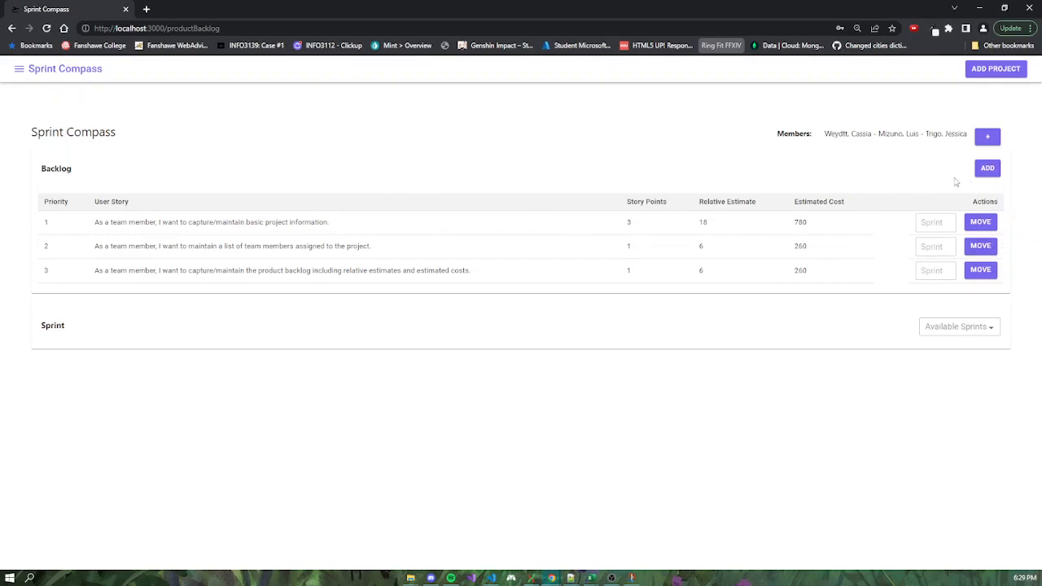
Move the priority 1 story from the backlog to sprint 1, with start date 04/04/2022 and end date 04/05/2022.
{"action": "left_click", "coordinate": [934, 222]}
{"action": "type", "text": "1"}
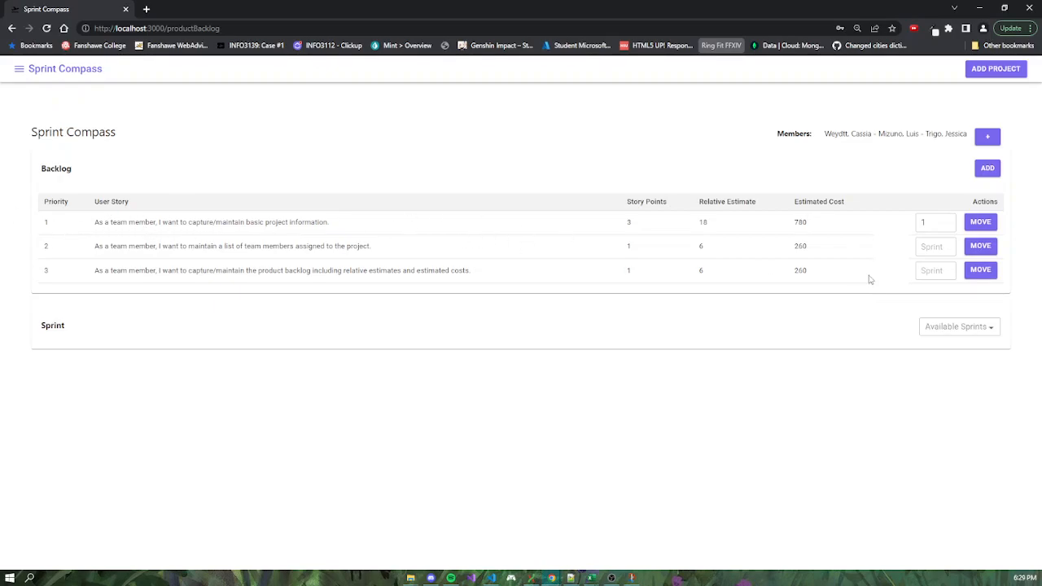
{"action": "left_click", "coordinate": [982, 223]}
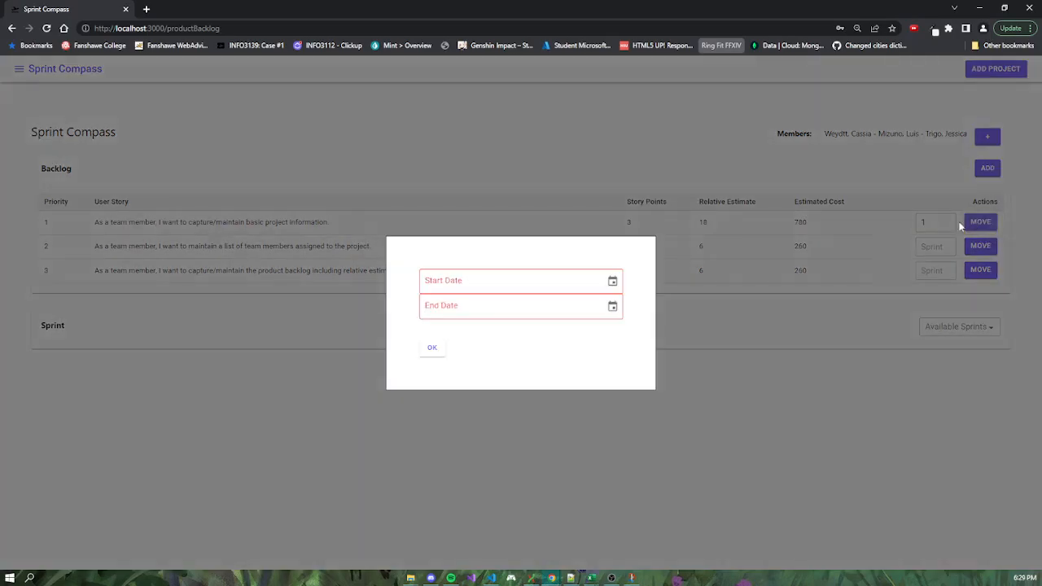
{"action": "left_click", "coordinate": [612, 280]}
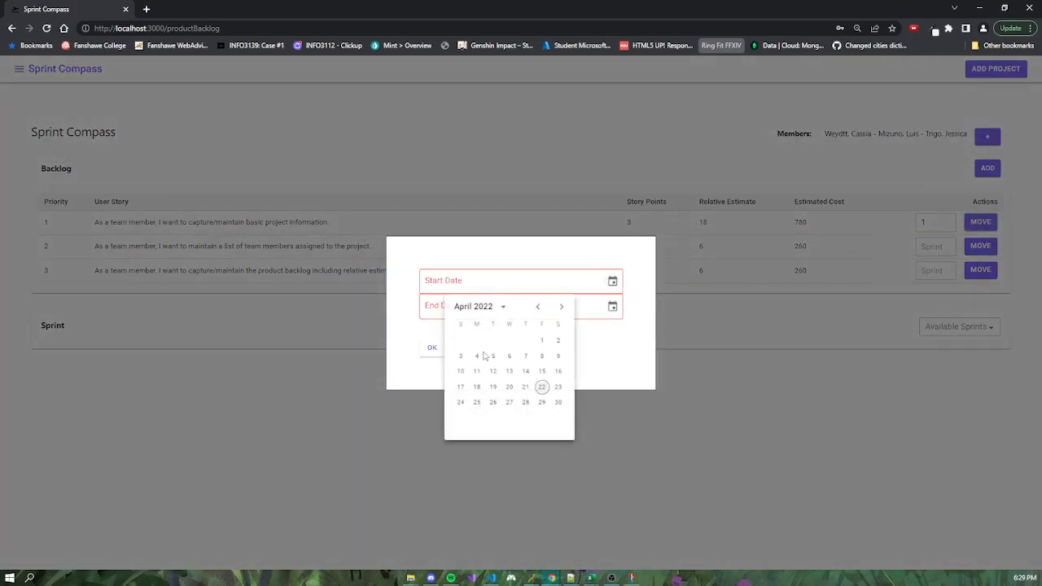
{"action": "left_click", "coordinate": [476, 355]}
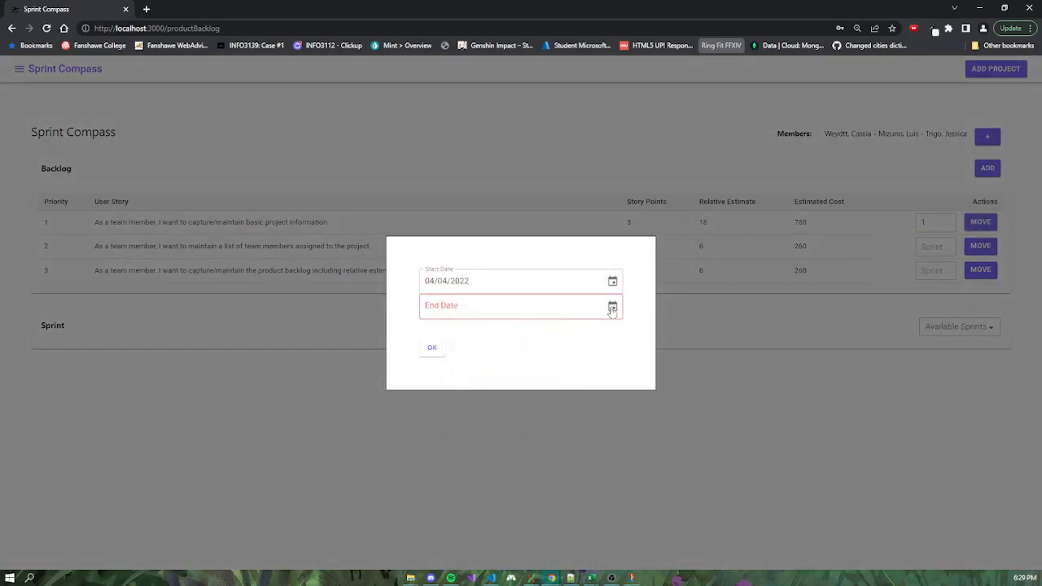
{"action": "left_click", "coordinate": [492, 383]}
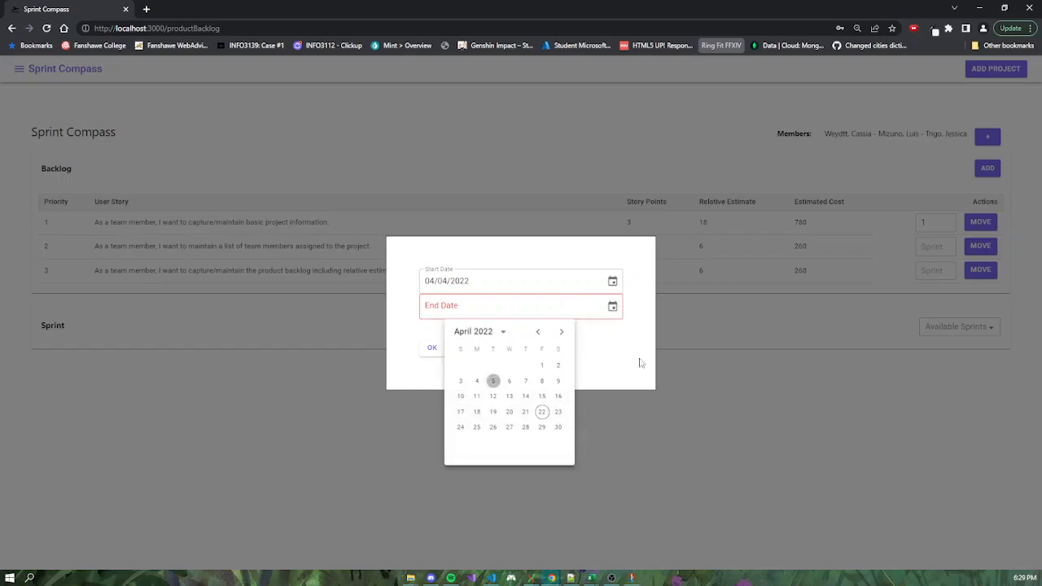
{"action": "left_click", "coordinate": [432, 348]}
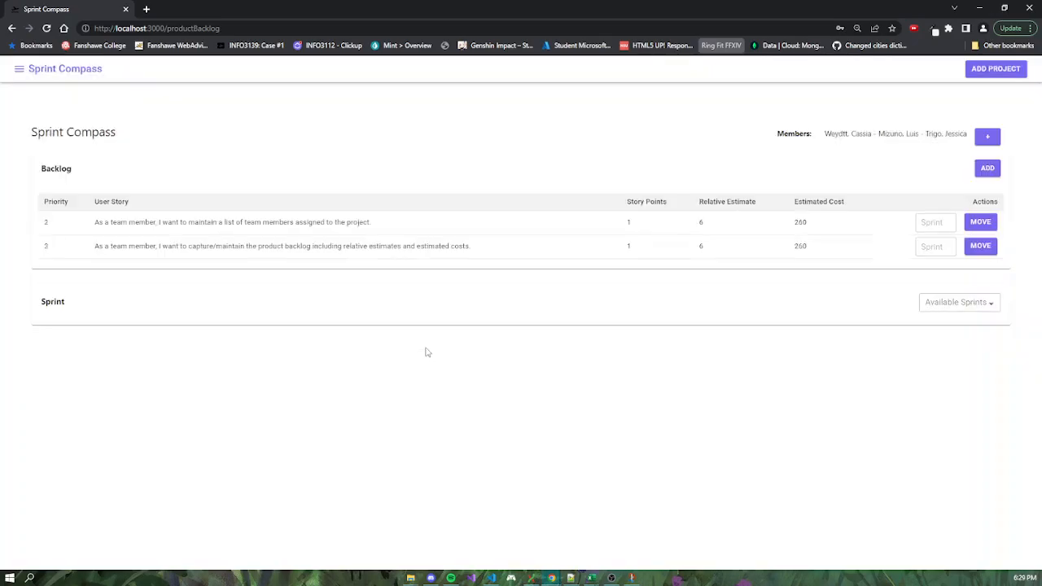
Display the stories of sprint 1 in the sprint section below the backlog.
{"action": "left_click", "coordinate": [988, 304]}
{"action": "left_click", "coordinate": [1000, 365]}
{"action": "left_click", "coordinate": [992, 305]}
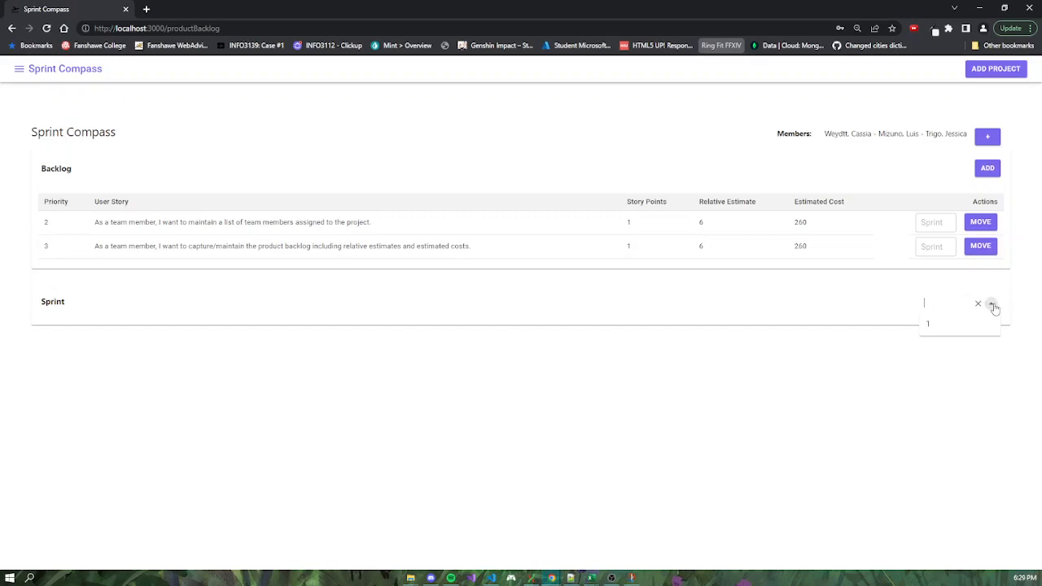
{"action": "left_click", "coordinate": [930, 326]}
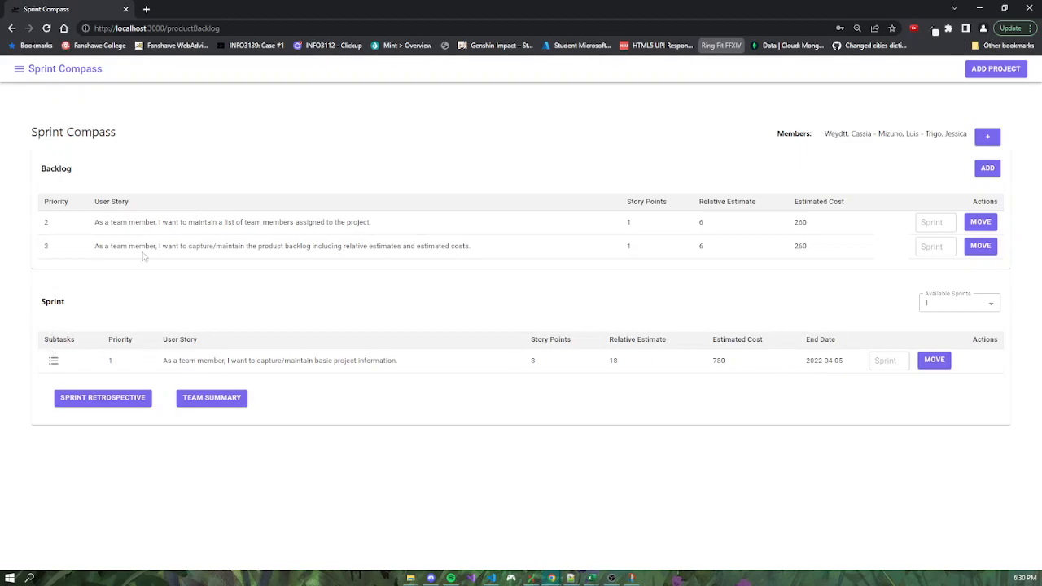
Move the priority 2 story from the backlog to sprint 1, with start date 04/05/2022 and end date 04/06/2022.
{"action": "left_click", "coordinate": [947, 221]}
{"action": "left_click", "coordinate": [975, 225]}
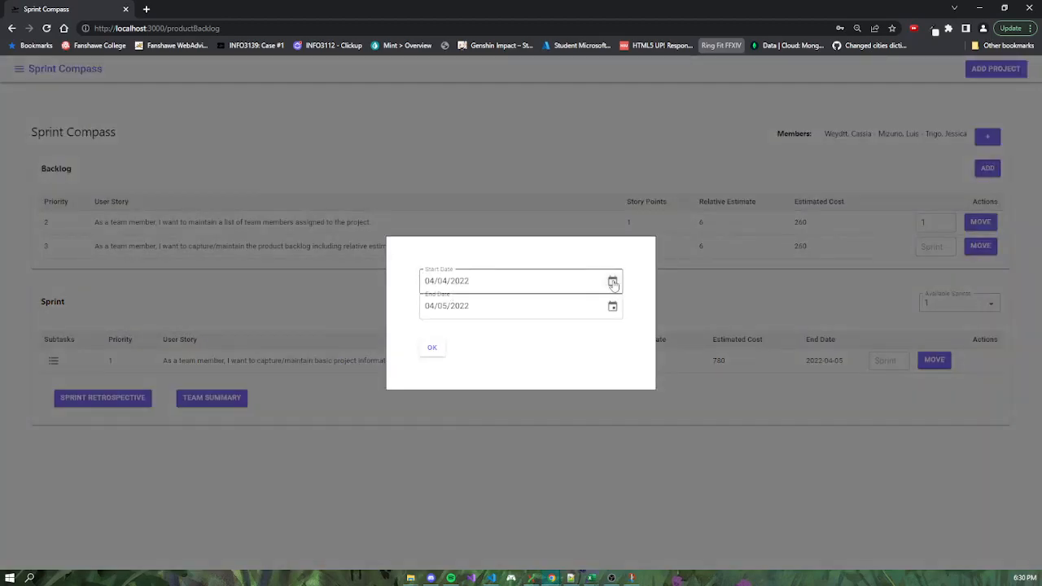
{"action": "left_click", "coordinate": [613, 281]}
{"action": "left_click", "coordinate": [492, 355]}
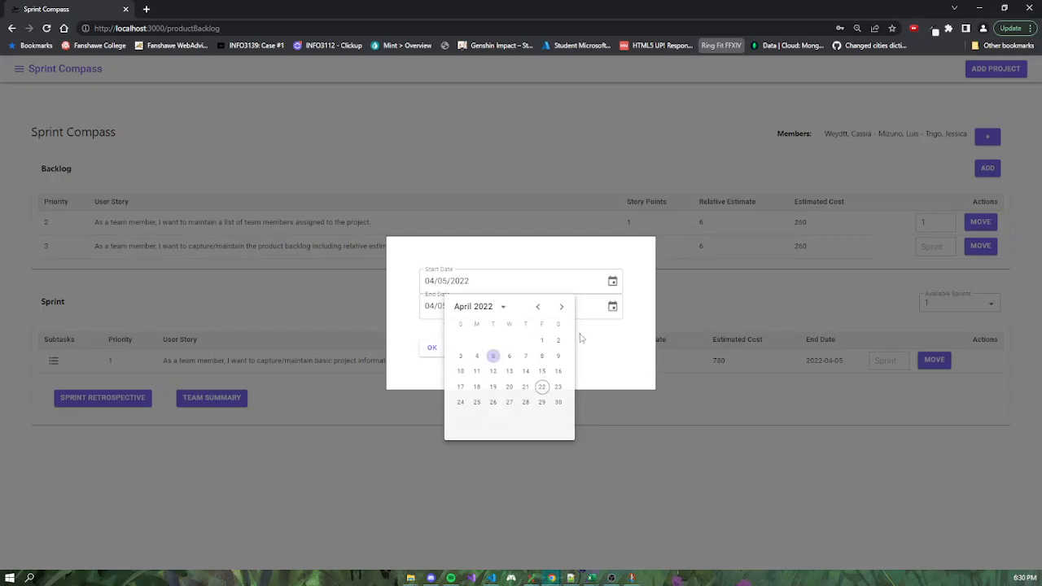
{"action": "left_click", "coordinate": [612, 306]}
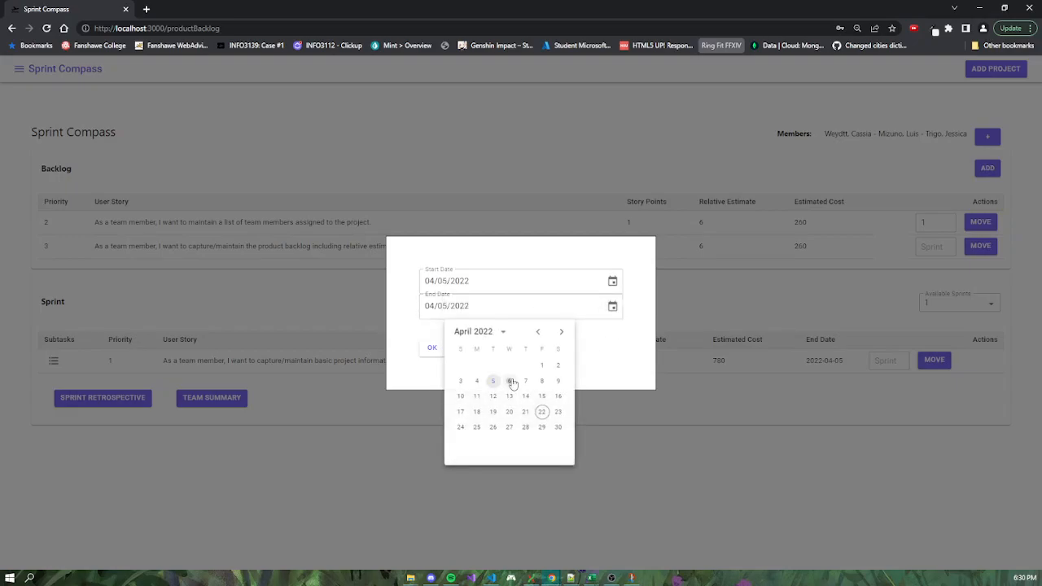
{"action": "left_click", "coordinate": [511, 383]}
{"action": "left_click", "coordinate": [432, 348]}
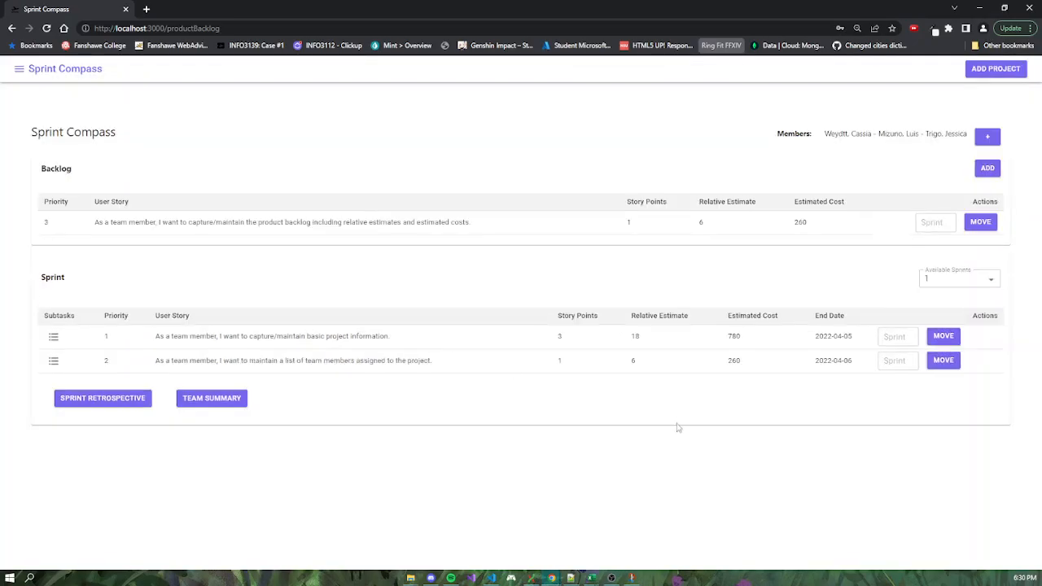
Move the priority 3 story from the backlog to sprint 2, with start date 04/06/2022 and end date 04/07/2022.
{"action": "left_click", "coordinate": [947, 220]}
{"action": "left_click", "coordinate": [980, 221]}
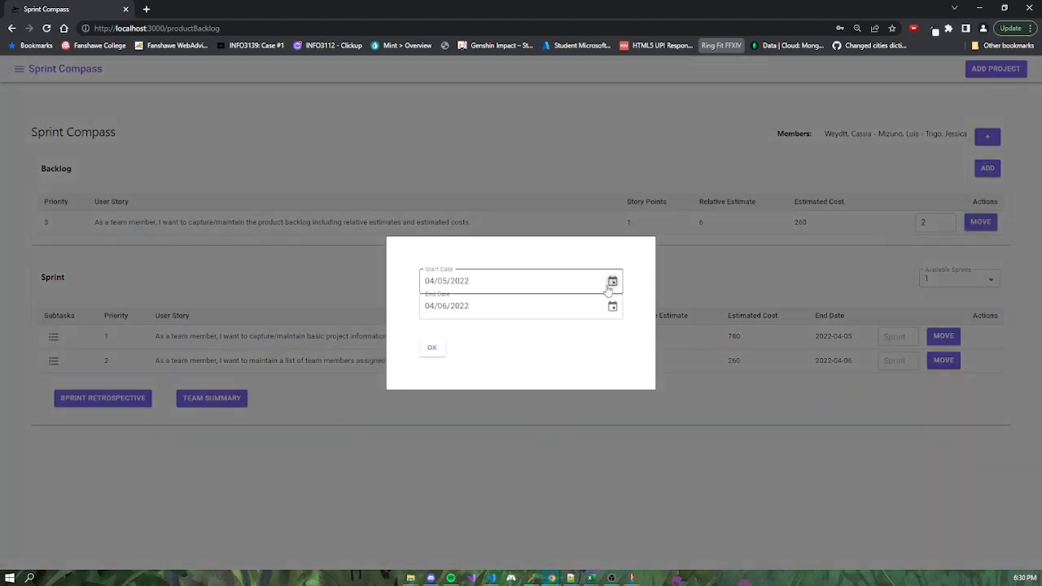
{"action": "left_click", "coordinate": [612, 280]}
{"action": "left_click", "coordinate": [510, 358]}
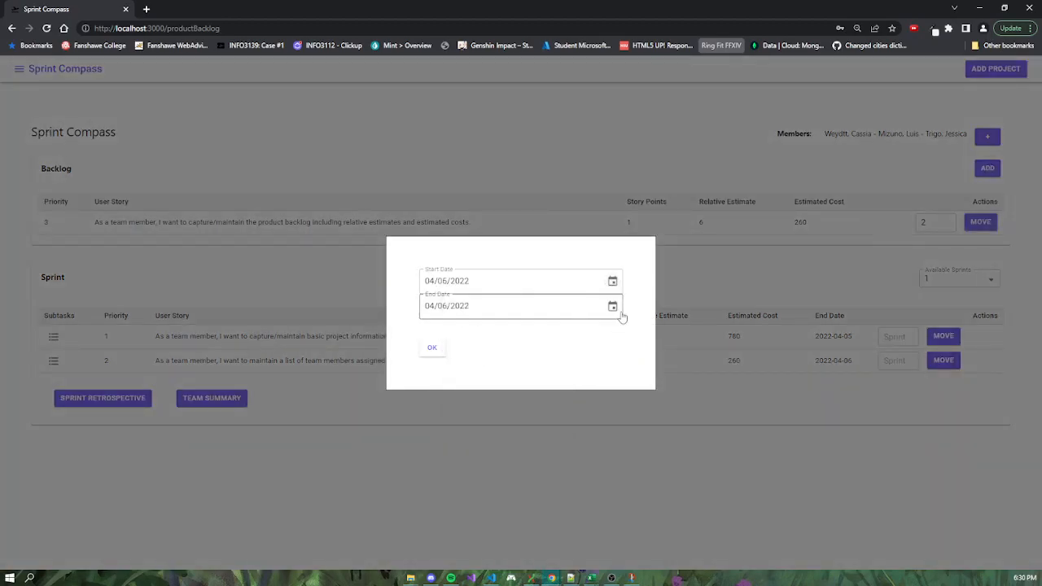
{"action": "left_click", "coordinate": [611, 307]}
{"action": "left_click", "coordinate": [527, 381]}
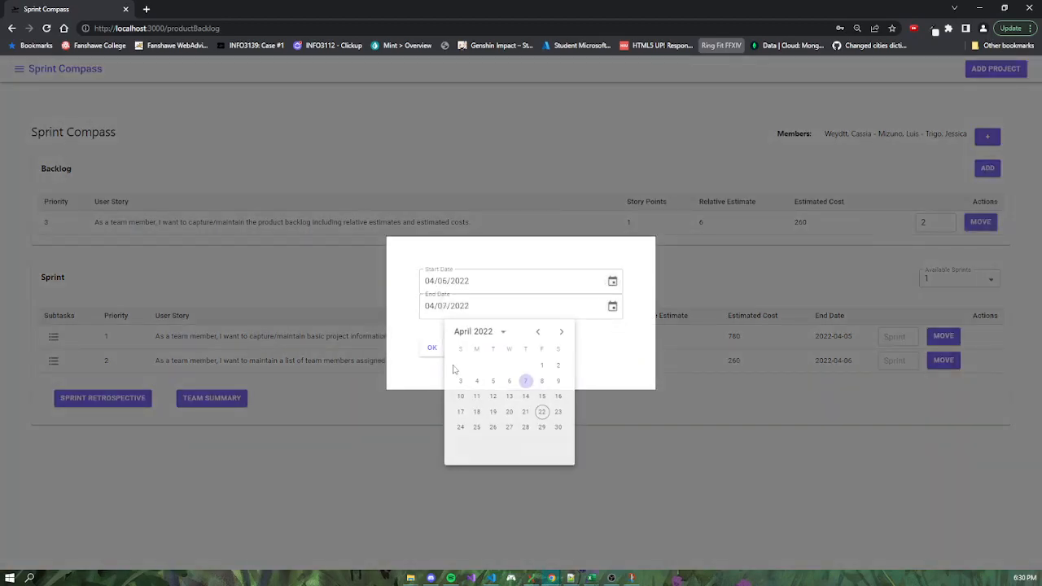
{"action": "left_click", "coordinate": [432, 348]}
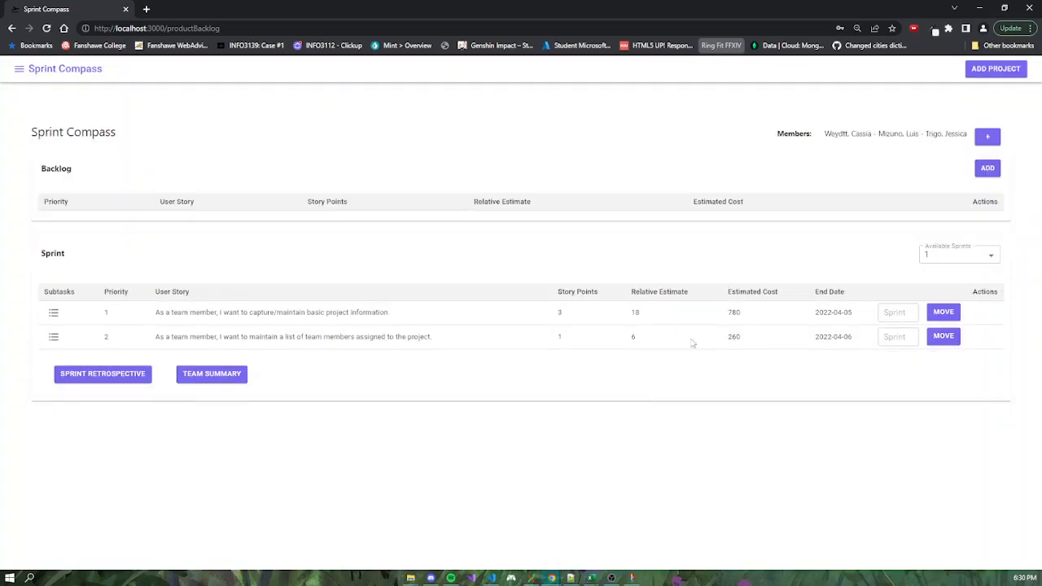
View the stories assigned to sprint 2 and return to the sprint 1 list.
{"action": "left_click", "coordinate": [991, 257]}
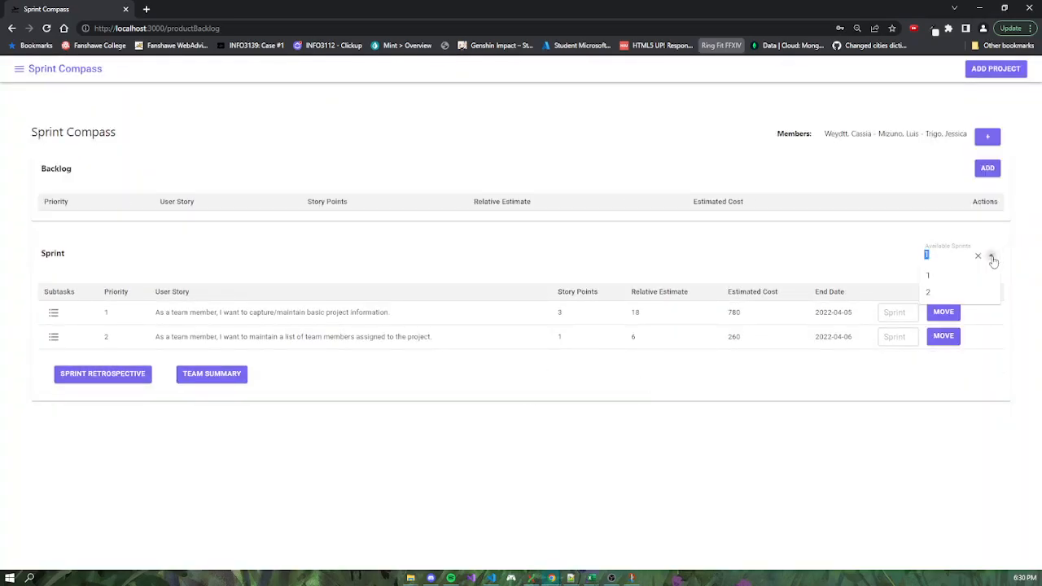
{"action": "left_click", "coordinate": [930, 290]}
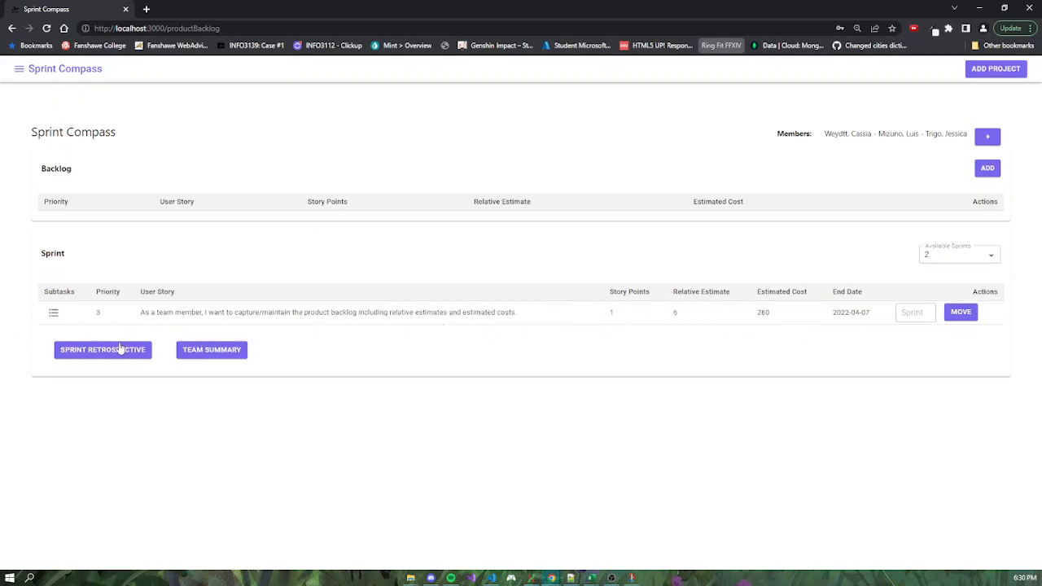
{"action": "left_click", "coordinate": [994, 257]}
{"action": "left_click", "coordinate": [971, 274]}
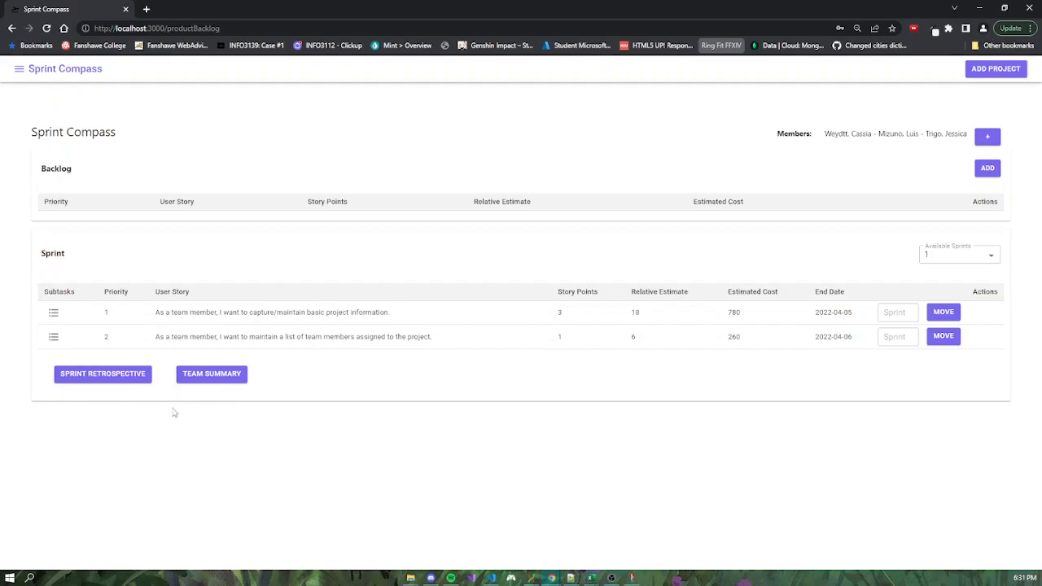
{"action": "left_click", "coordinate": [54, 314]}
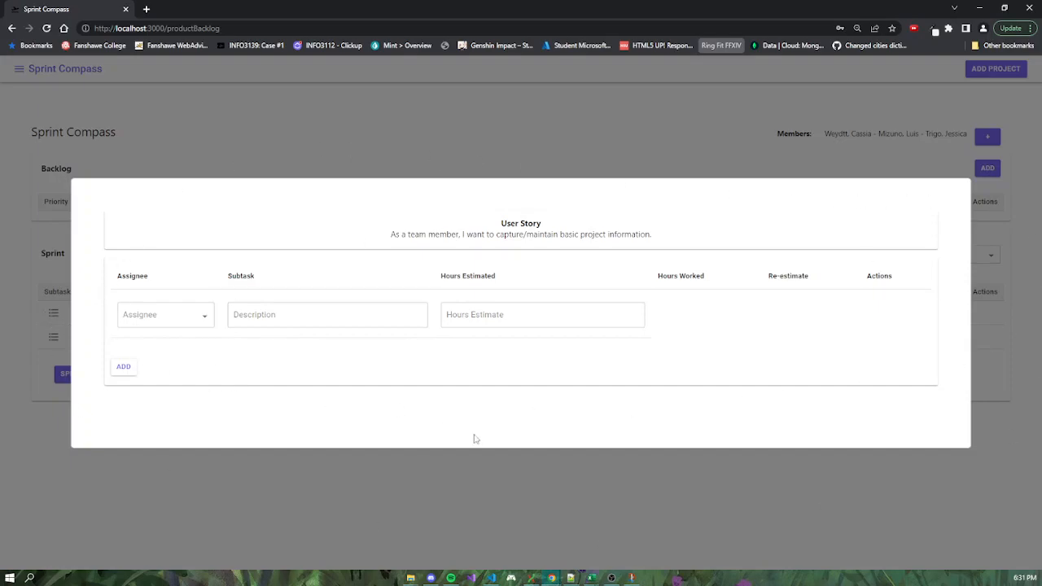
{"action": "left_click", "coordinate": [258, 317]}
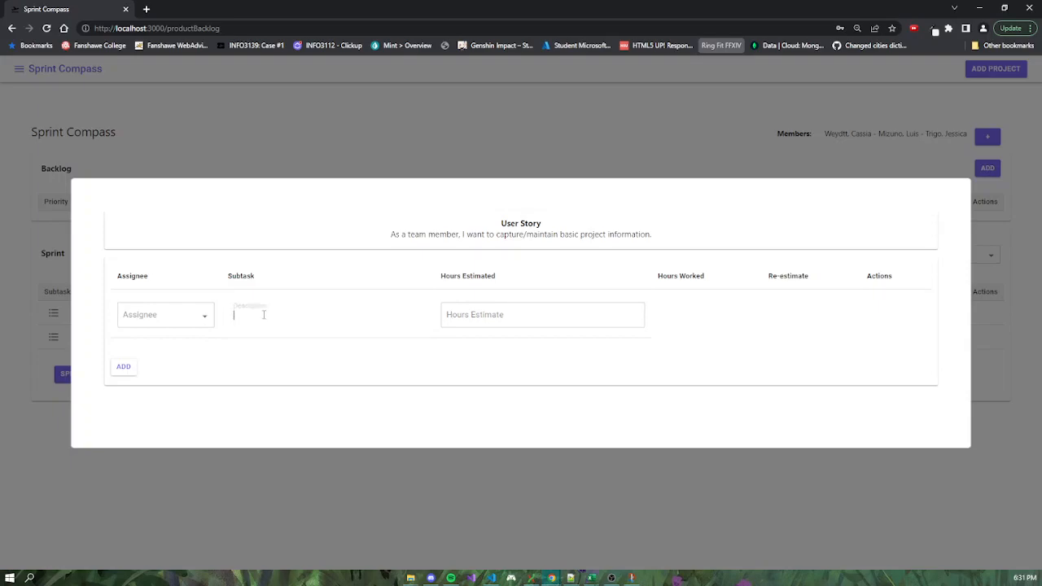
{"action": "left_click", "coordinate": [205, 318]}
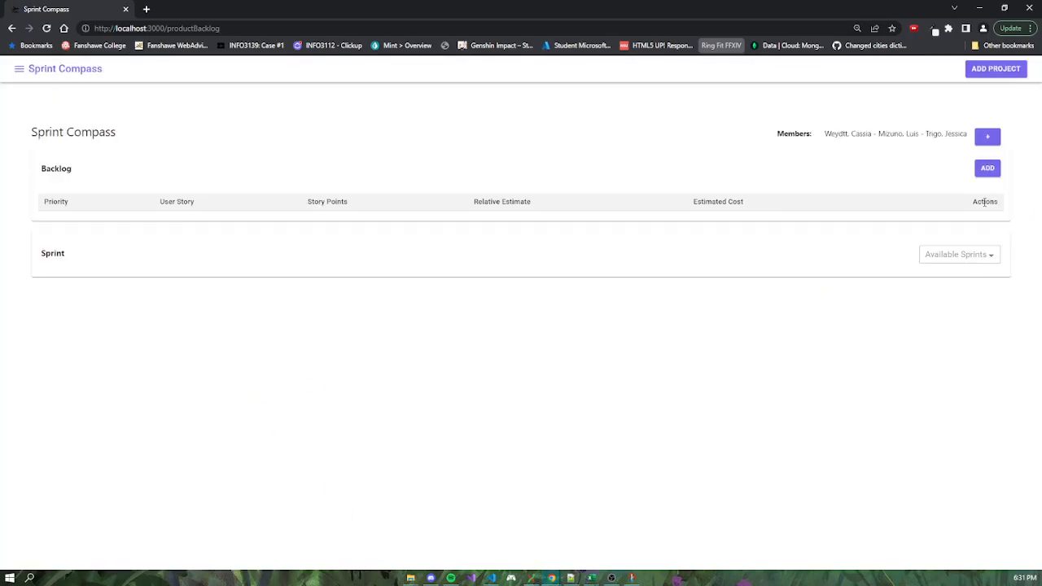
Open the subtasks of the priority 1 story in sprint 1 and assign a new subtask to the first listed team member.
{"action": "left_click", "coordinate": [988, 255]}
{"action": "left_click", "coordinate": [936, 277]}
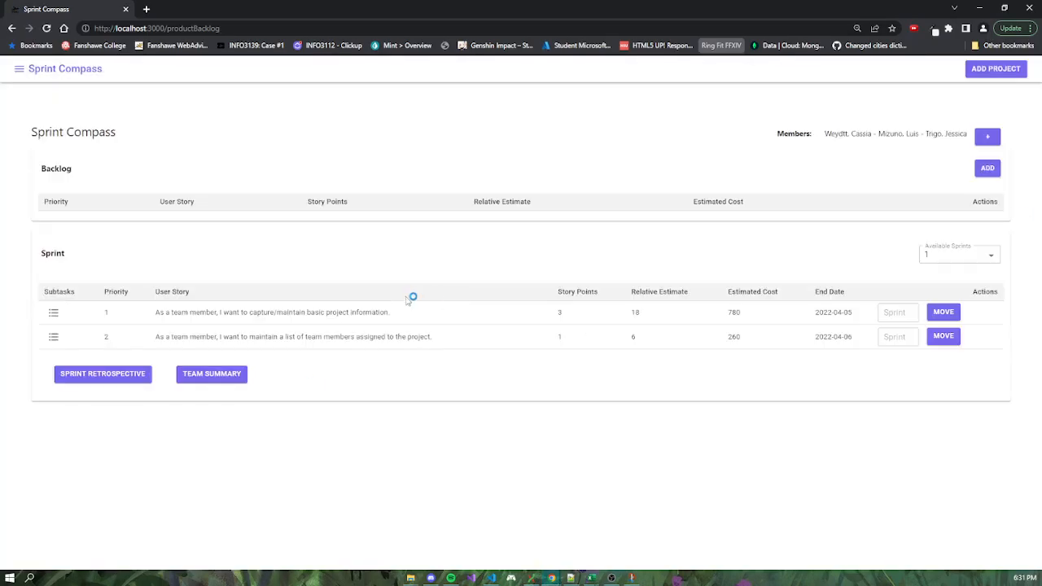
{"action": "left_click", "coordinate": [53, 313]}
{"action": "left_click", "coordinate": [201, 317]}
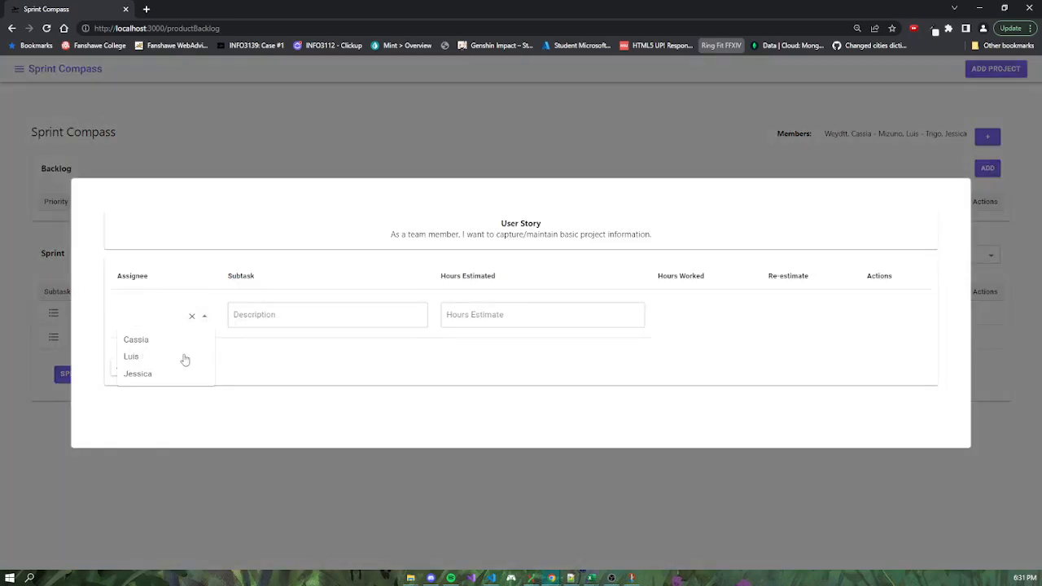
{"action": "left_click", "coordinate": [154, 341]}
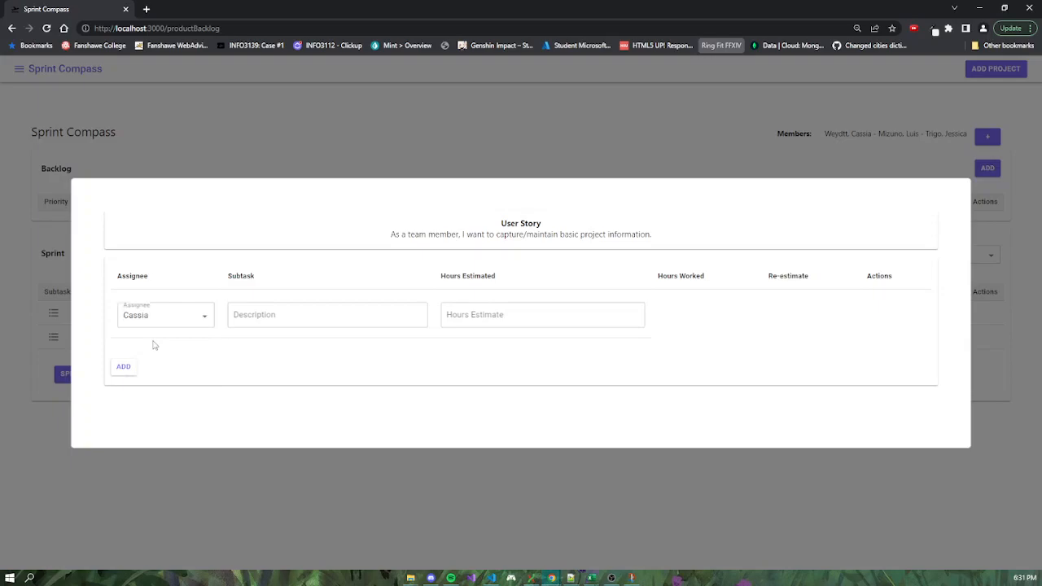
Describe the priority 1 story's new subtask as "Gather requirements.", estimate it at 1 hour, and add it.
{"action": "left_click", "coordinate": [275, 315]}
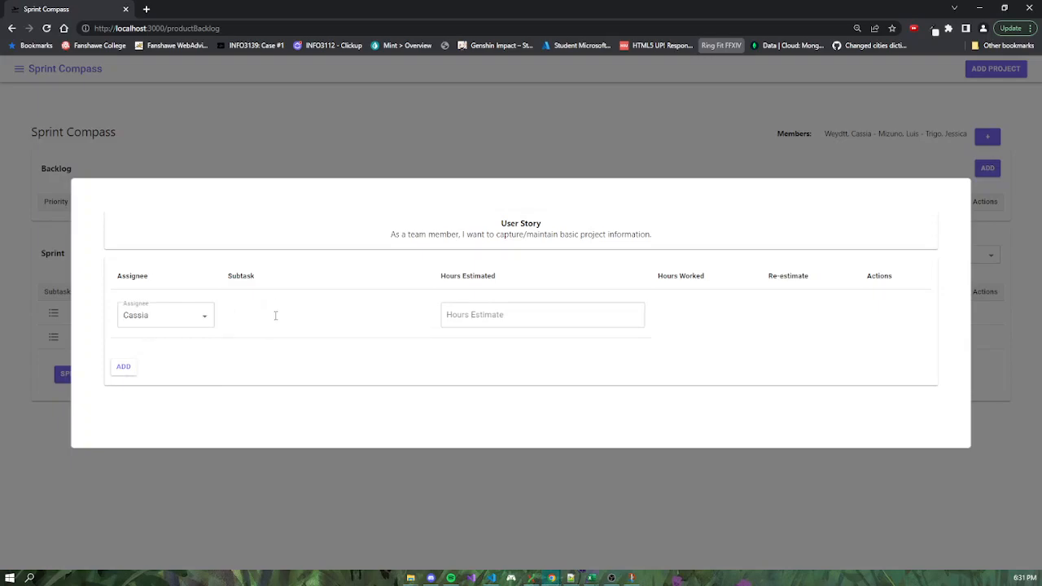
{"action": "type", "text": "Gather requirements."}
{"action": "left_click", "coordinate": [513, 312]}
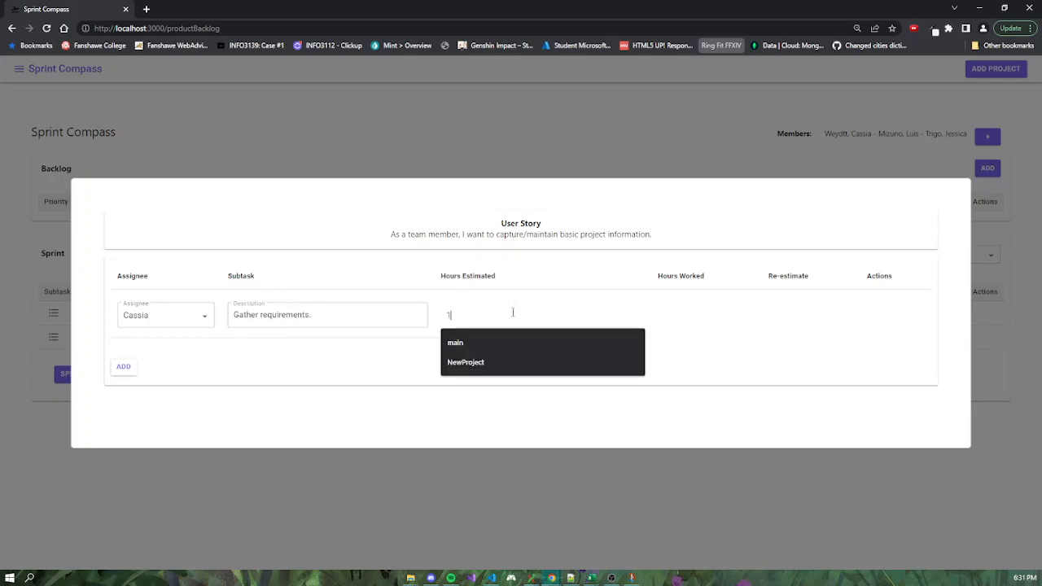
{"action": "left_click", "coordinate": [433, 345]}
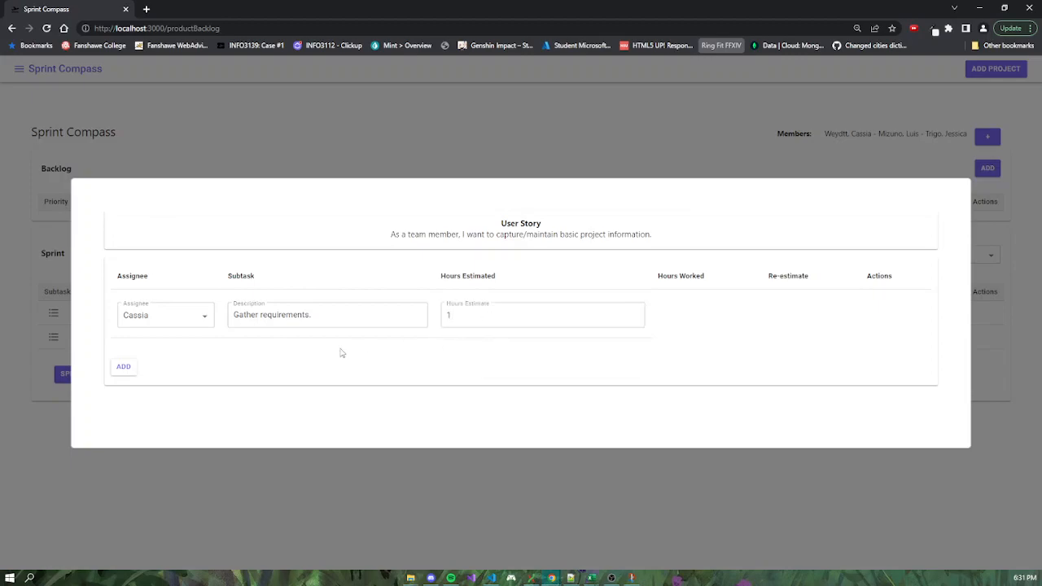
{"action": "left_click", "coordinate": [123, 368]}
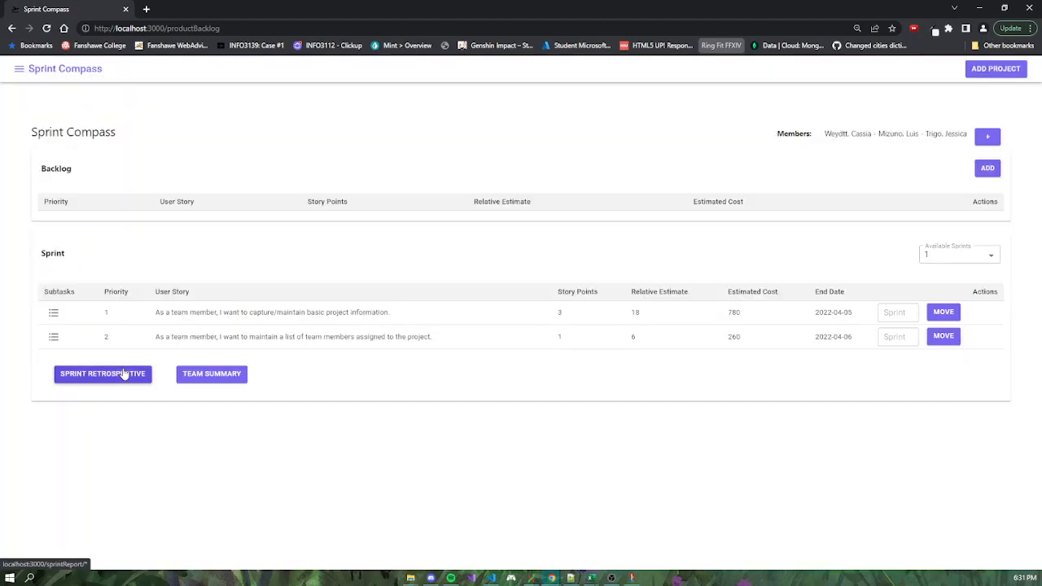
Reopen the priority 1 story's subtasks and set the hours worked on "Gather requirements." to 1.
{"action": "left_click", "coordinate": [53, 315]}
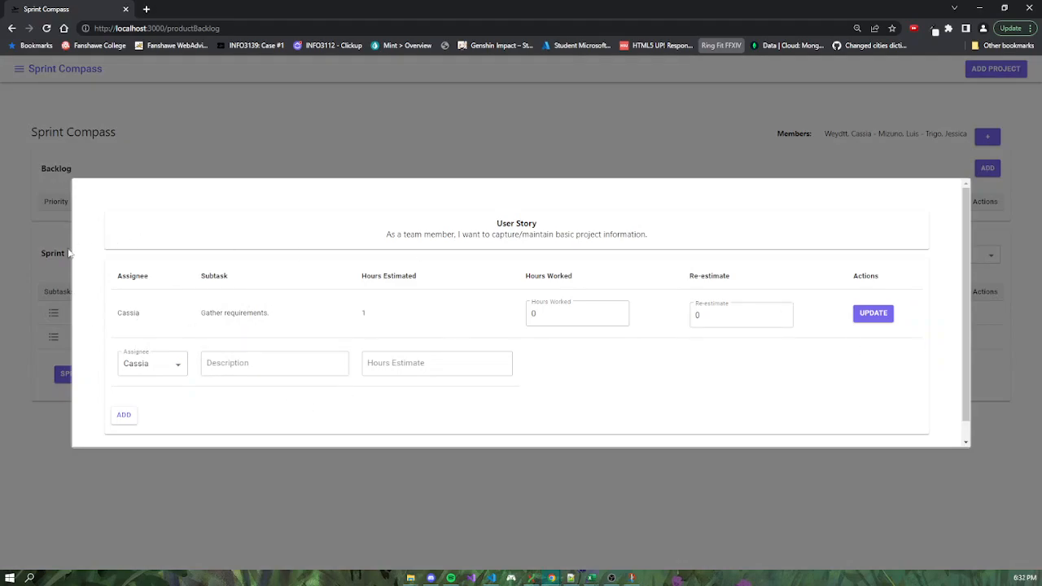
{"action": "left_click", "coordinate": [572, 314]}
{"action": "left_click", "coordinate": [721, 315]}
{"action": "left_click", "coordinate": [708, 358]}
{"action": "left_click", "coordinate": [573, 313]}
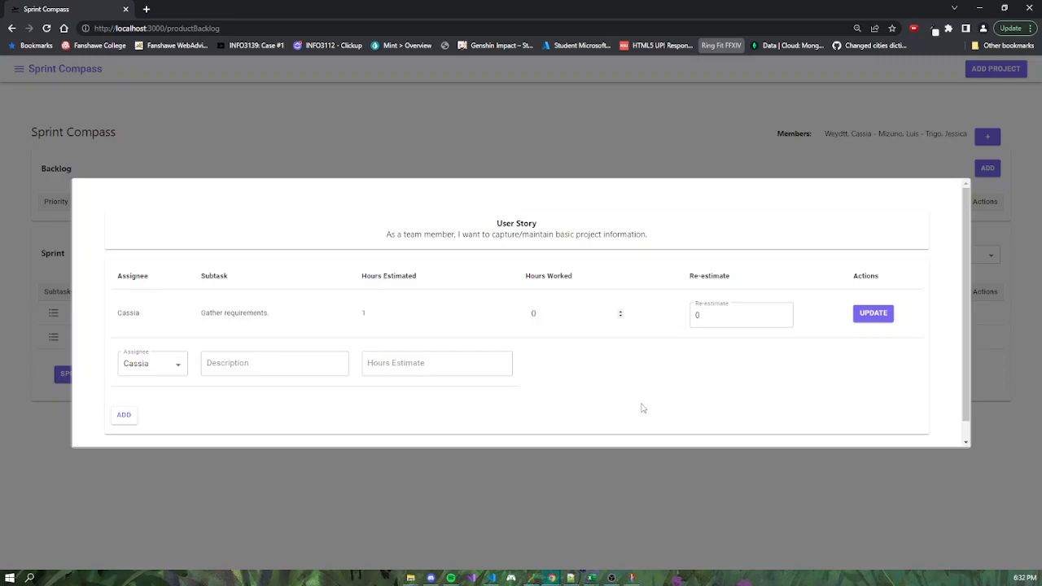
{"action": "left_click", "coordinate": [549, 311]}
{"action": "type", "text": "1"}
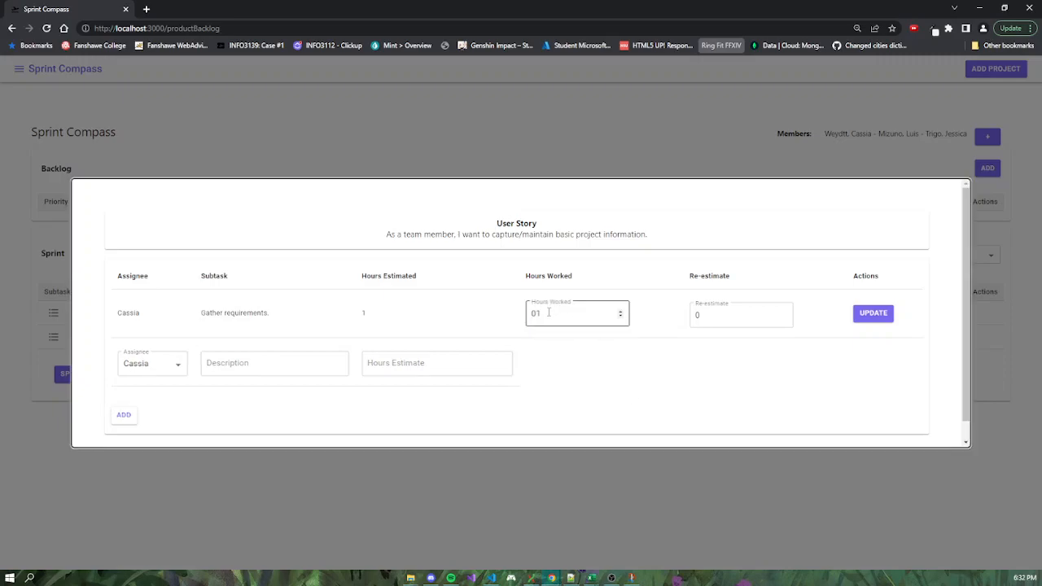
{"action": "key", "text": "BackSpace"}
{"action": "key", "text": "BackSpace"}
{"action": "type", "text": "1"}
Set the re-estimate of the "Gather requirements." subtask to 1, save the update, and close the subtasks.
{"action": "left_click", "coordinate": [701, 318]}
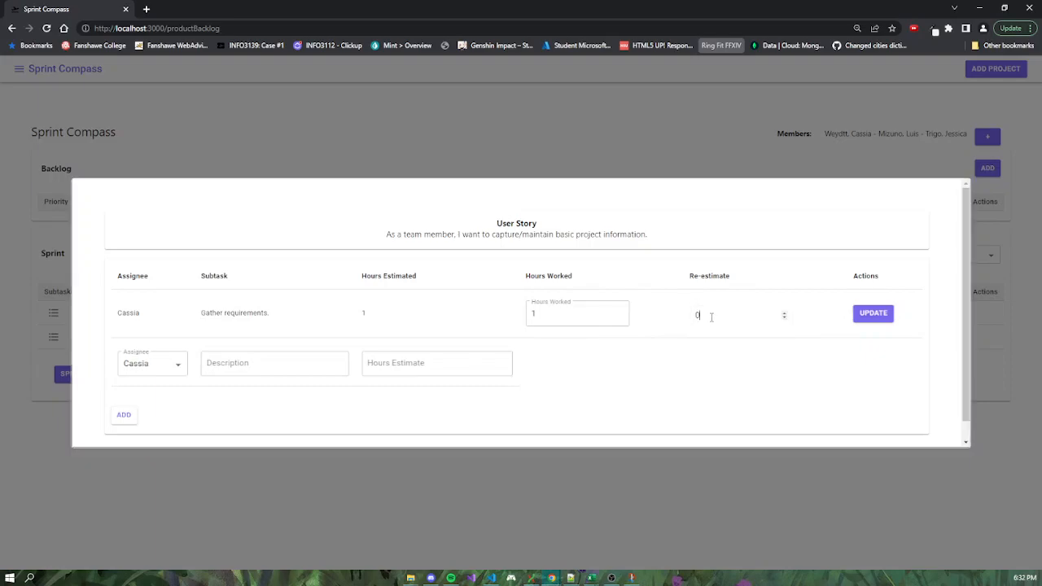
{"action": "left_click", "coordinate": [783, 315]}
{"action": "left_click", "coordinate": [876, 317]}
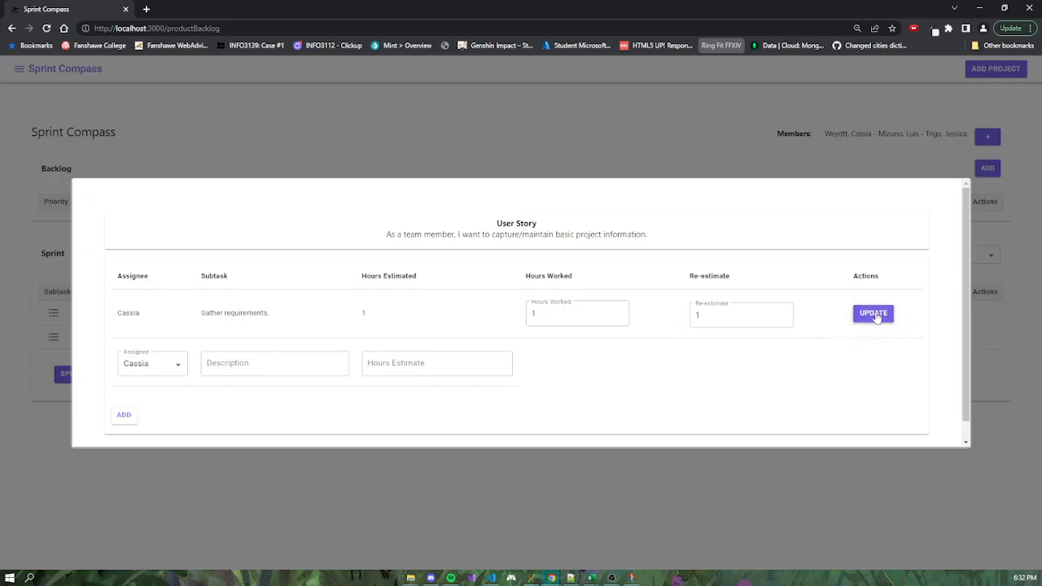
{"action": "left_click", "coordinate": [168, 486]}
Add the subtask "Analyse task." to the priority 1 story, assigned to the third listed team member with a 1-hour estimate.
{"action": "left_click", "coordinate": [54, 313]}
{"action": "left_click", "coordinate": [174, 365]}
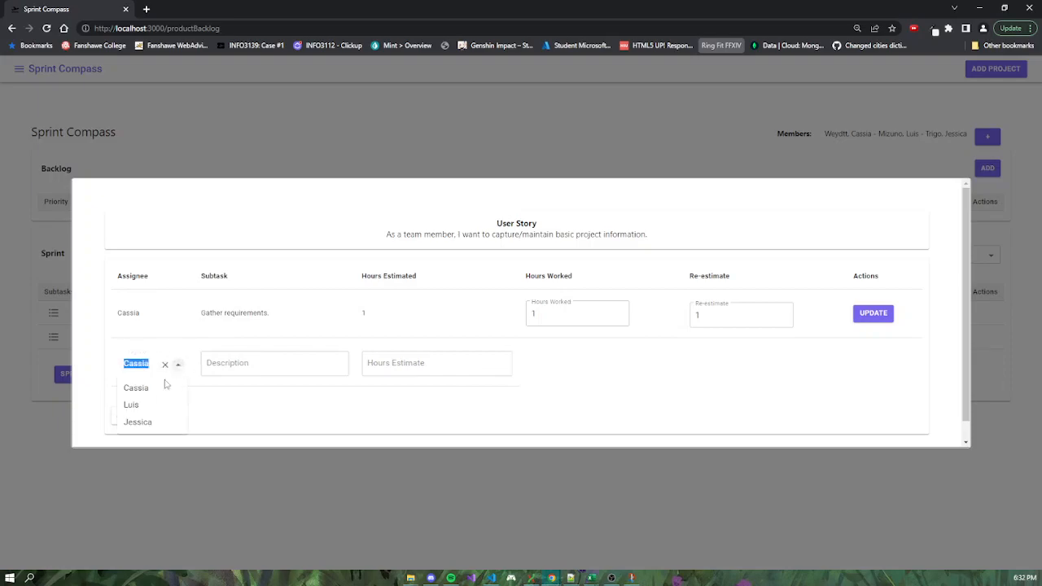
{"action": "left_click", "coordinate": [257, 358]}
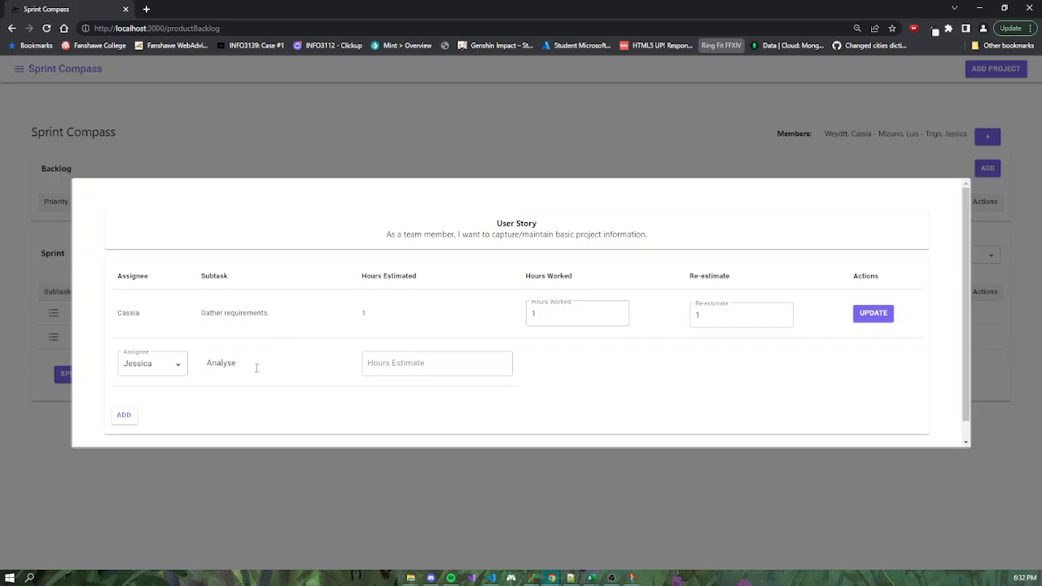
{"action": "left_click", "coordinate": [399, 369]}
{"action": "left_click", "coordinate": [122, 414]}
Set the hours worked on the priority 1 story's "Analyse task." subtask to 1, save the update, and close the subtasks.
{"action": "left_click", "coordinate": [53, 314]}
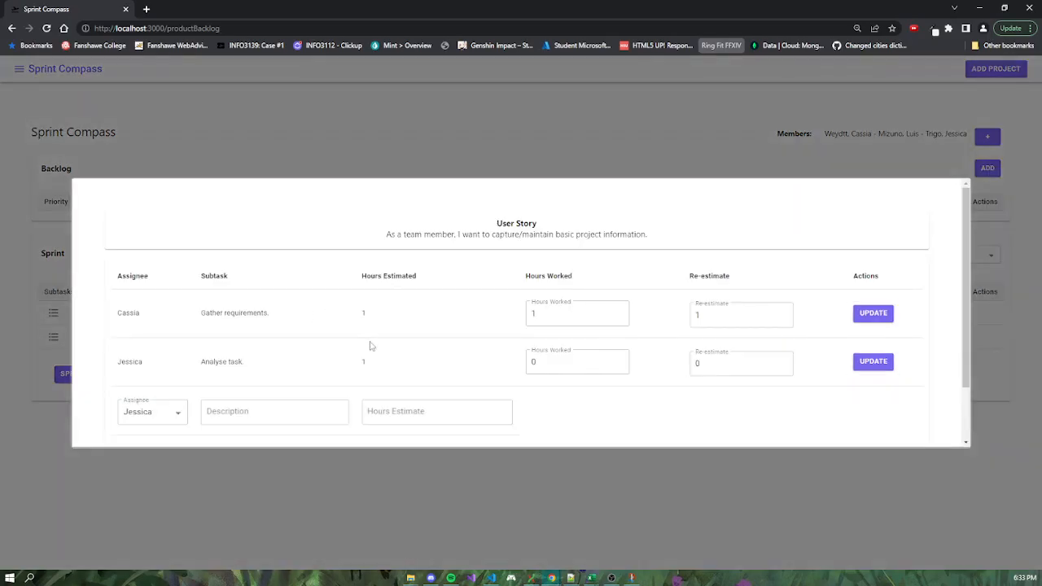
{"action": "left_click", "coordinate": [555, 363]}
{"action": "left_click", "coordinate": [619, 362]}
{"action": "left_click", "coordinate": [877, 364]}
{"action": "scroll", "coordinate": [187, 407], "scroll_direction": "down", "scroll_amount": 1}
{"action": "left_click", "coordinate": [203, 489]}
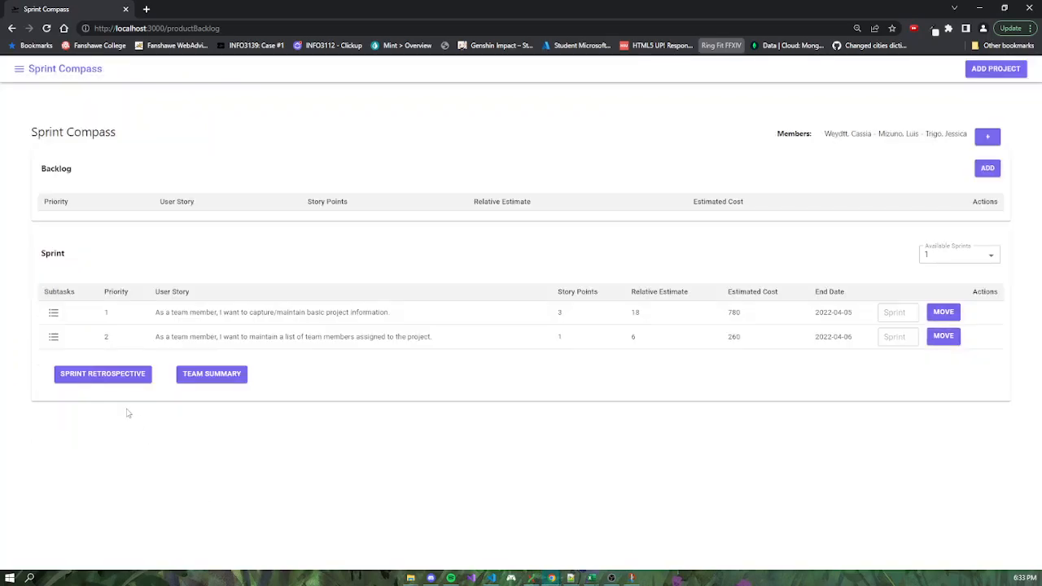
Review the saved hours and re-estimates of the priority 1 story's subtasks.
{"action": "left_click", "coordinate": [53, 313]}
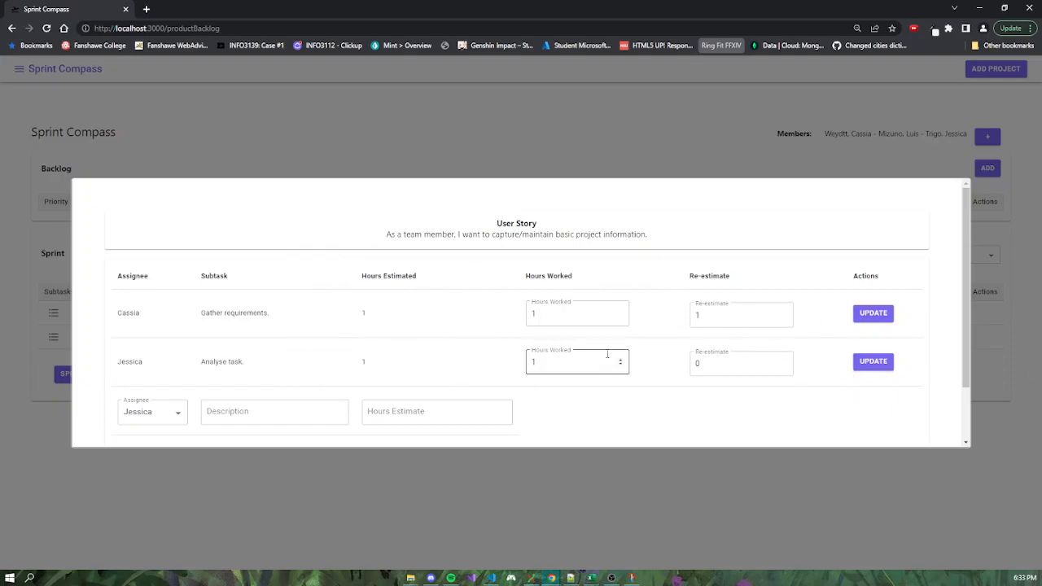
{"action": "scroll", "coordinate": [399, 352], "scroll_direction": "down", "scroll_amount": 1}
{"action": "scroll", "coordinate": [335, 382], "scroll_direction": "up", "scroll_amount": 1}
{"action": "scroll", "coordinate": [334, 382], "scroll_direction": "down", "scroll_amount": 1}
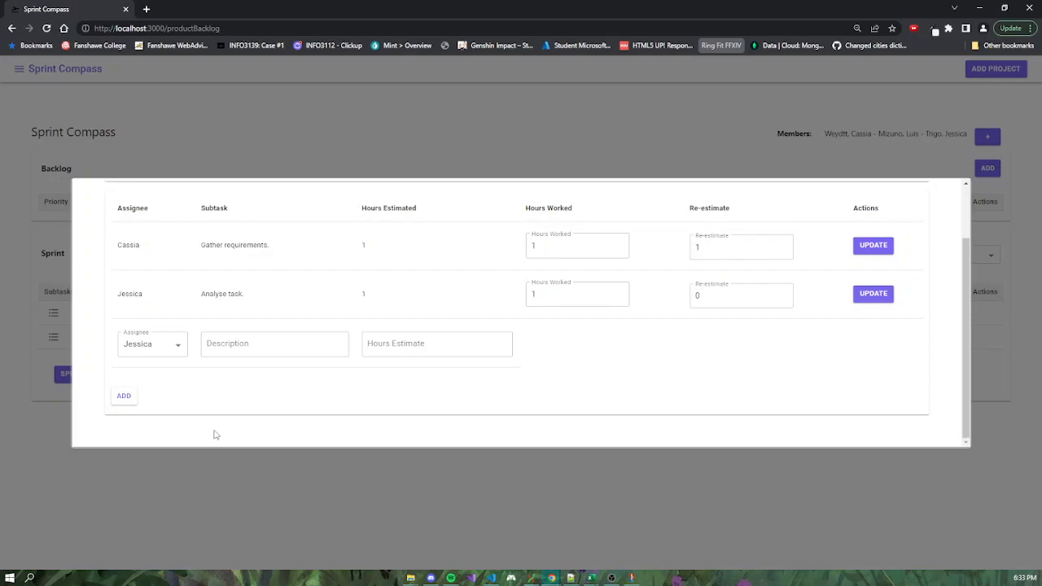
{"action": "left_click", "coordinate": [250, 510]}
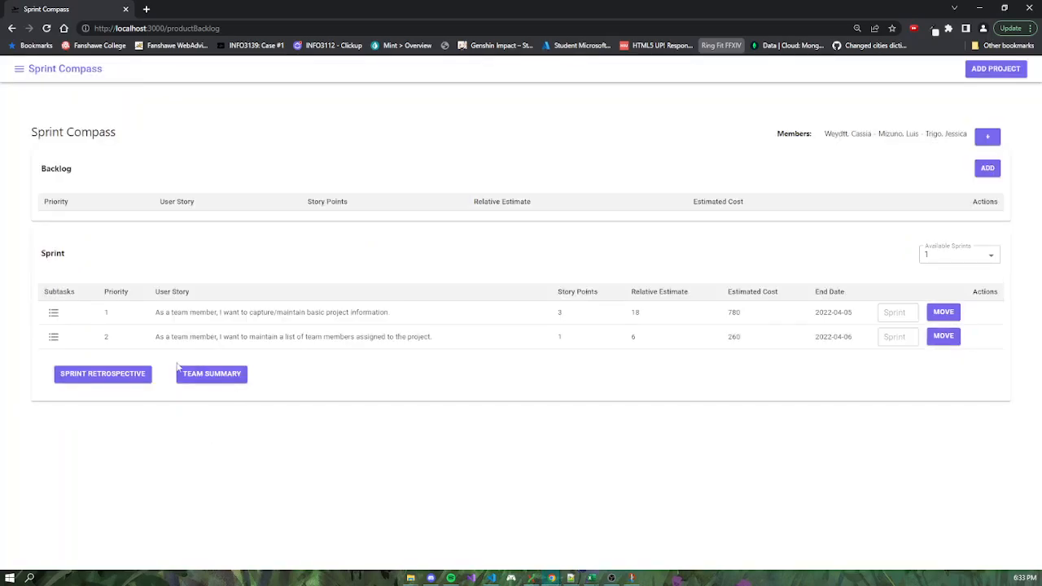
Add the subtask "Gather requirements" to the priority 2 story, assigned to the second listed team member with a 2-hour estimate.
{"action": "left_click", "coordinate": [54, 337]}
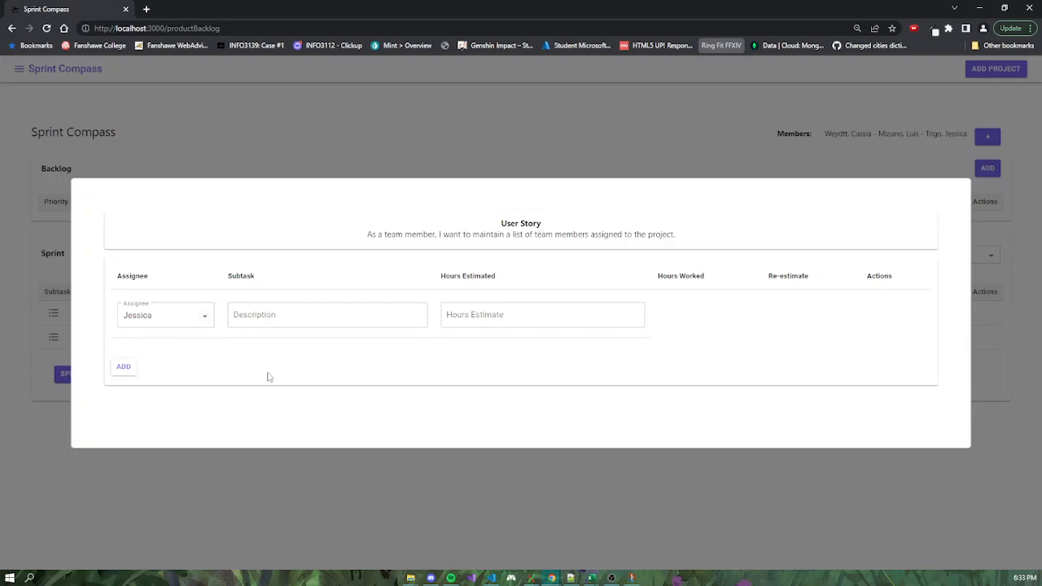
{"action": "left_click", "coordinate": [204, 319]}
{"action": "left_click", "coordinate": [144, 356]}
{"action": "left_click", "coordinate": [286, 314]}
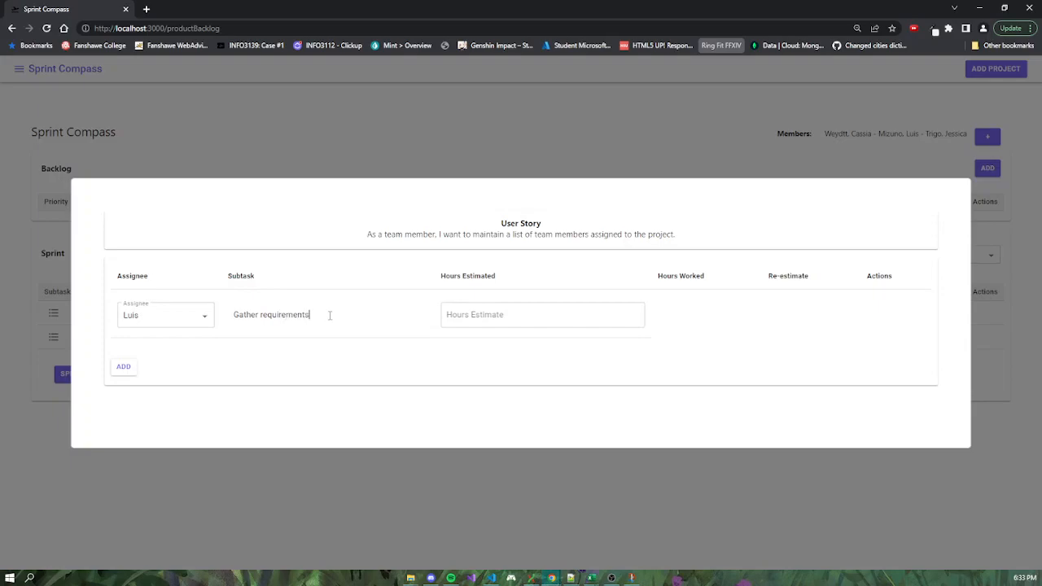
{"action": "left_click", "coordinate": [493, 314]}
{"action": "type", "text": "2"}
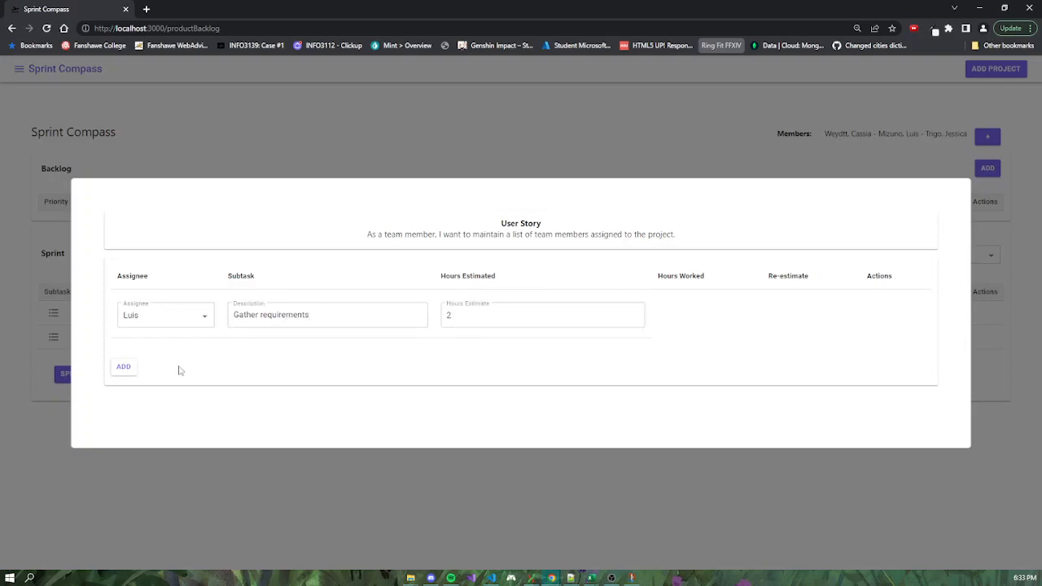
{"action": "left_click", "coordinate": [125, 368]}
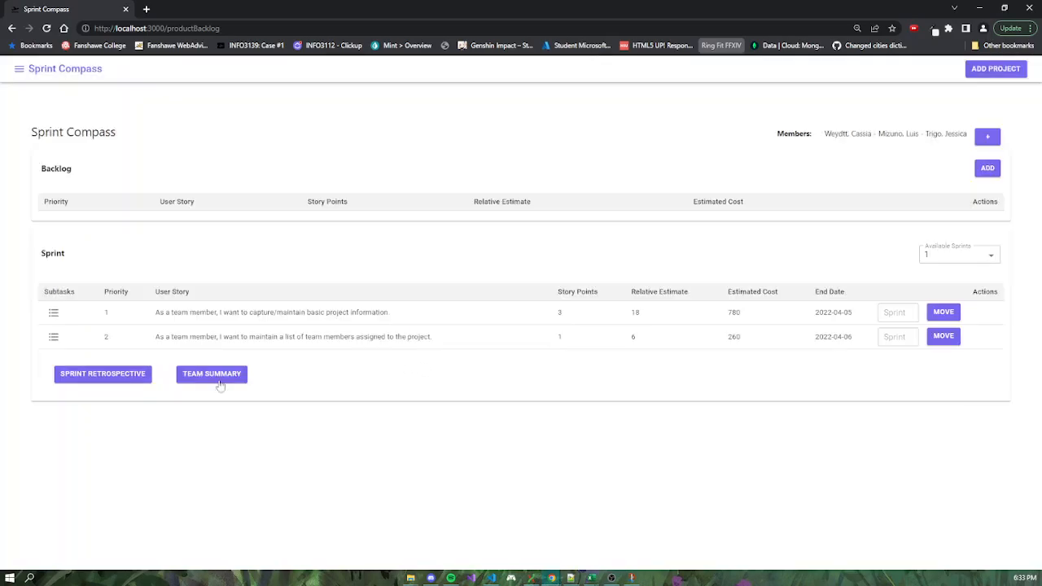
Update the priority 2 story's "Gather requirements" subtask to 1 hour worked and a re-estimate of 2, and check the saved values.
{"action": "left_click", "coordinate": [53, 337]}
{"action": "left_click", "coordinate": [580, 317]}
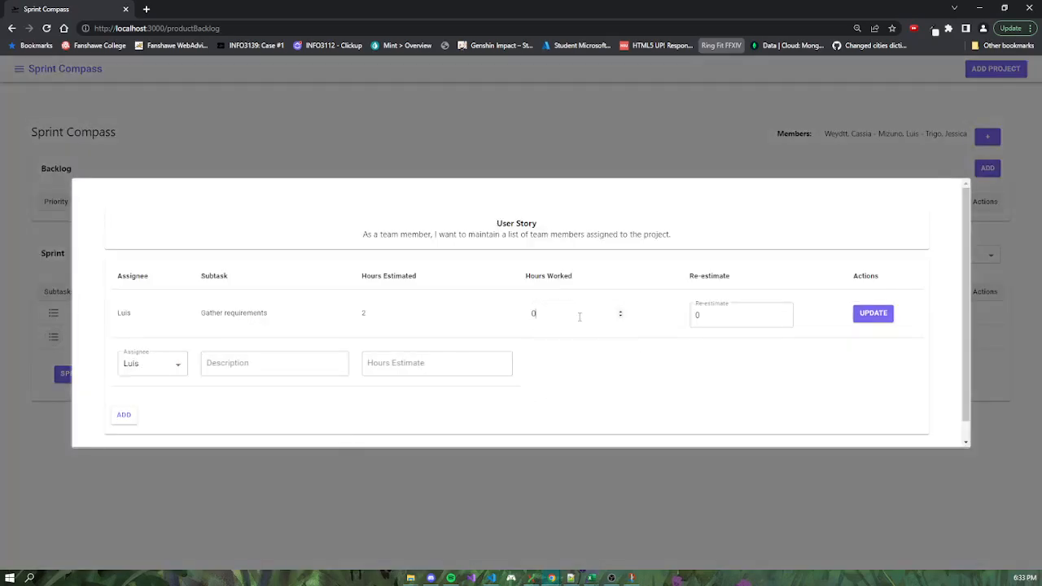
{"action": "left_click", "coordinate": [621, 311]}
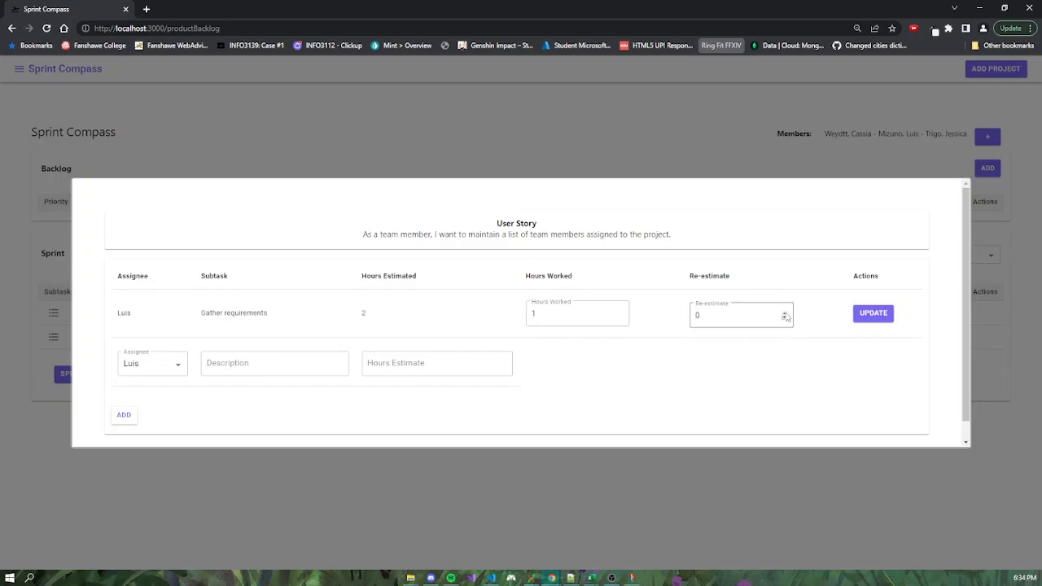
{"action": "left_click", "coordinate": [872, 316]}
{"action": "left_click", "coordinate": [170, 477]}
{"action": "left_click", "coordinate": [53, 336]}
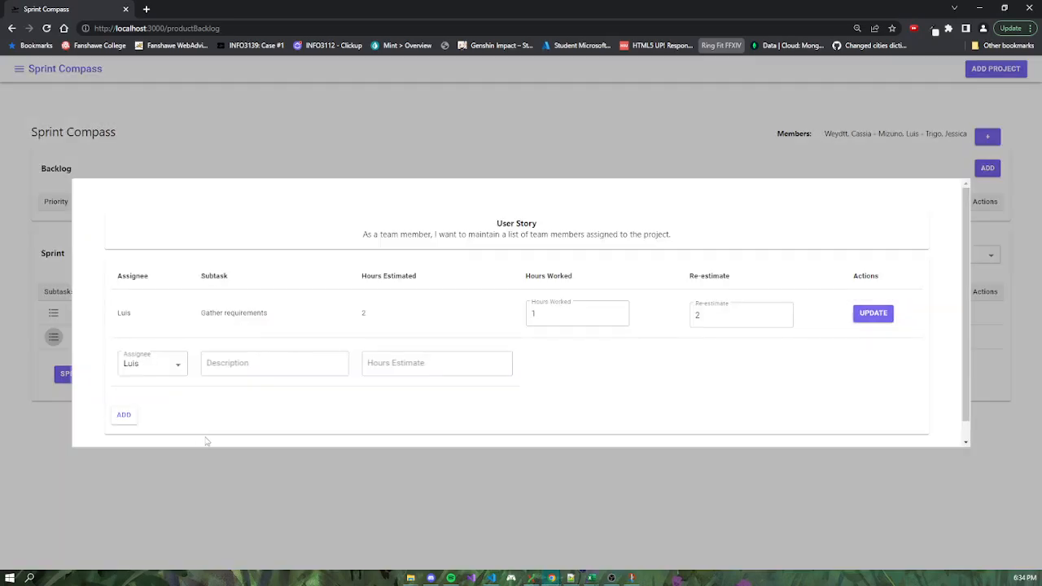
{"action": "left_click", "coordinate": [114, 486]}
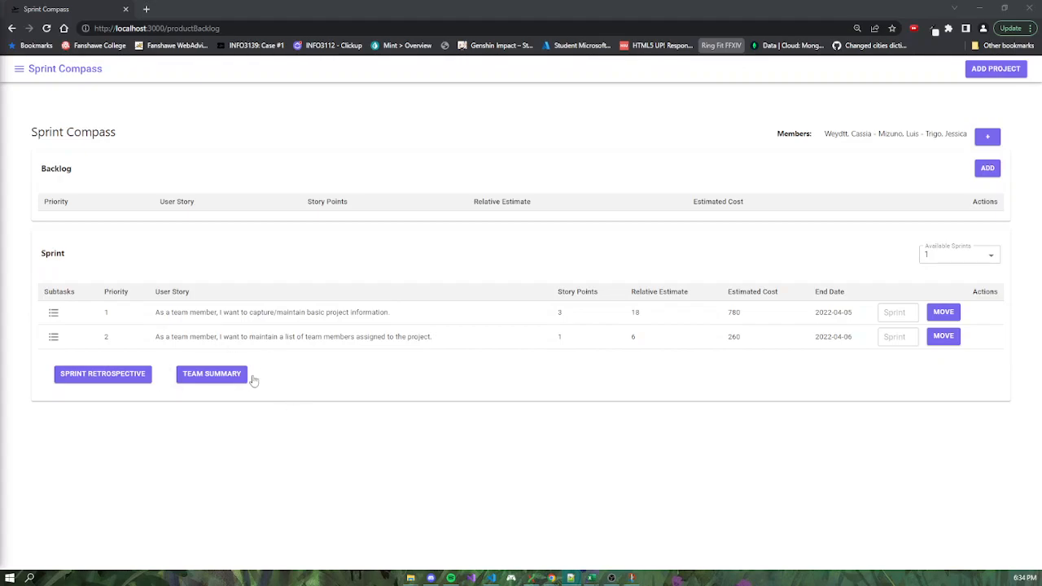
Open the team summary for sprint 1 and examine the hours worked per story and member, plus the total.
{"action": "left_click", "coordinate": [212, 373]}
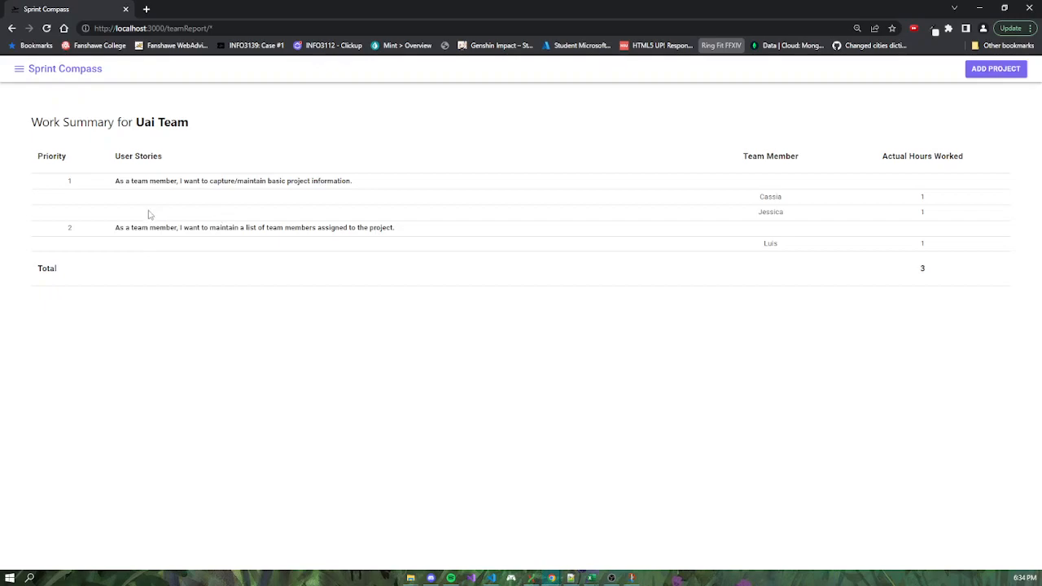
{"action": "left_click_drag", "start_coordinate": [115, 185], "coordinate": [403, 180]}
{"action": "left_click", "coordinate": [759, 199]}
{"action": "left_click_drag", "start_coordinate": [760, 199], "coordinate": [932, 212]}
{"action": "left_click", "coordinate": [958, 202]}
{"action": "left_click", "coordinate": [931, 213]}
{"action": "left_click_drag", "start_coordinate": [913, 272], "coordinate": [931, 271]}
{"action": "left_click", "coordinate": [950, 272]}
Return to the product backlog page and display the stories of sprint 1.
{"action": "left_click", "coordinate": [12, 28]}
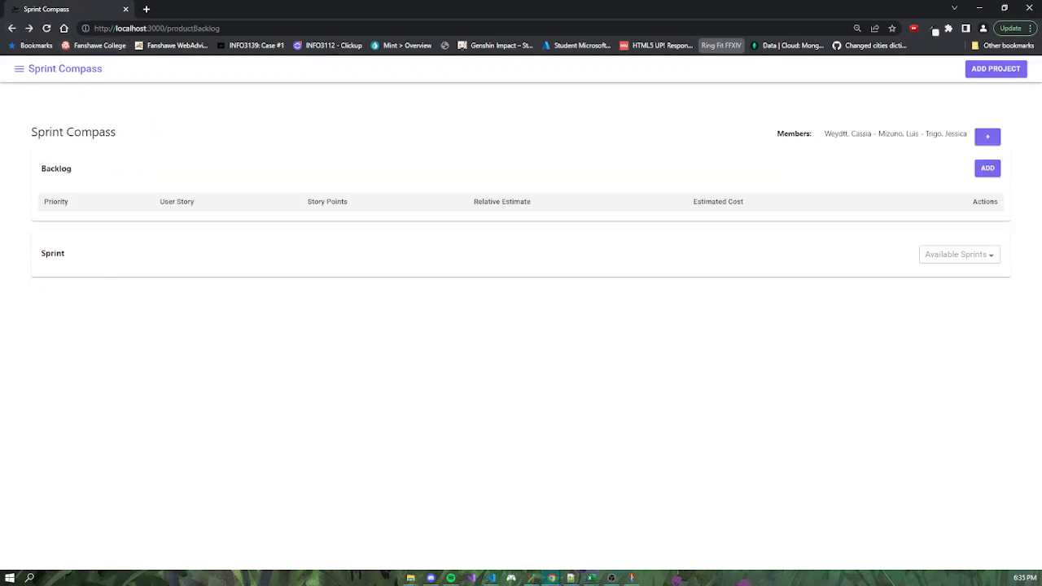
{"action": "left_click", "coordinate": [988, 257]}
{"action": "left_click", "coordinate": [939, 281]}
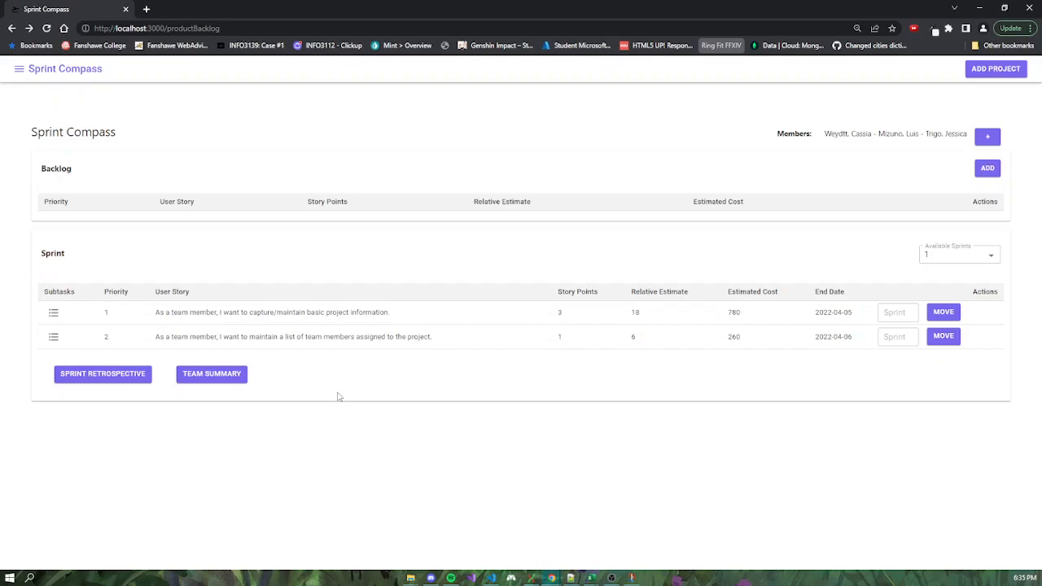
Open the sprint retrospective and examine the subtasks and assignees listed under the basic project information story.
{"action": "left_click", "coordinate": [101, 373]}
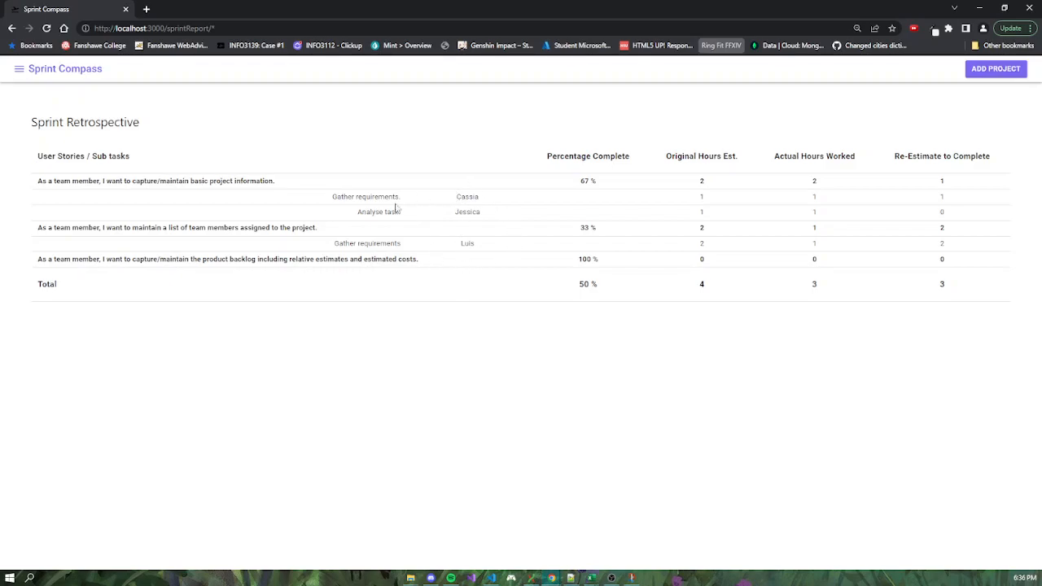
{"action": "left_click_drag", "start_coordinate": [484, 199], "coordinate": [456, 203]}
{"action": "left_click", "coordinate": [480, 200]}
{"action": "left_click", "coordinate": [500, 221]}
{"action": "left_click", "coordinate": [486, 216]}
{"action": "left_click", "coordinate": [477, 227]}
Examine the retrospective's original, actual and re-estimated hours for the first story's subtasks, and the completion percentages.
{"action": "mouse_move", "coordinate": [710, 198]}
{"action": "left_mouse_down"}
{"action": "mouse_move", "coordinate": [698, 198]}
{"action": "mouse_move", "coordinate": [715, 216]}
{"action": "left_mouse_up"}
{"action": "left_click_drag", "start_coordinate": [812, 196], "coordinate": [826, 214]}
{"action": "mouse_move", "coordinate": [939, 197]}
{"action": "left_mouse_down"}
{"action": "mouse_move", "coordinate": [962, 197]}
{"action": "mouse_move", "coordinate": [937, 214]}
{"action": "left_mouse_up"}
{"action": "left_click", "coordinate": [704, 195]}
{"action": "left_click", "coordinate": [599, 262]}
{"action": "left_click_drag", "start_coordinate": [579, 285], "coordinate": [613, 294]}
{"action": "left_click_drag", "start_coordinate": [579, 180], "coordinate": [585, 181]}
{"action": "left_click", "coordinate": [584, 181]}
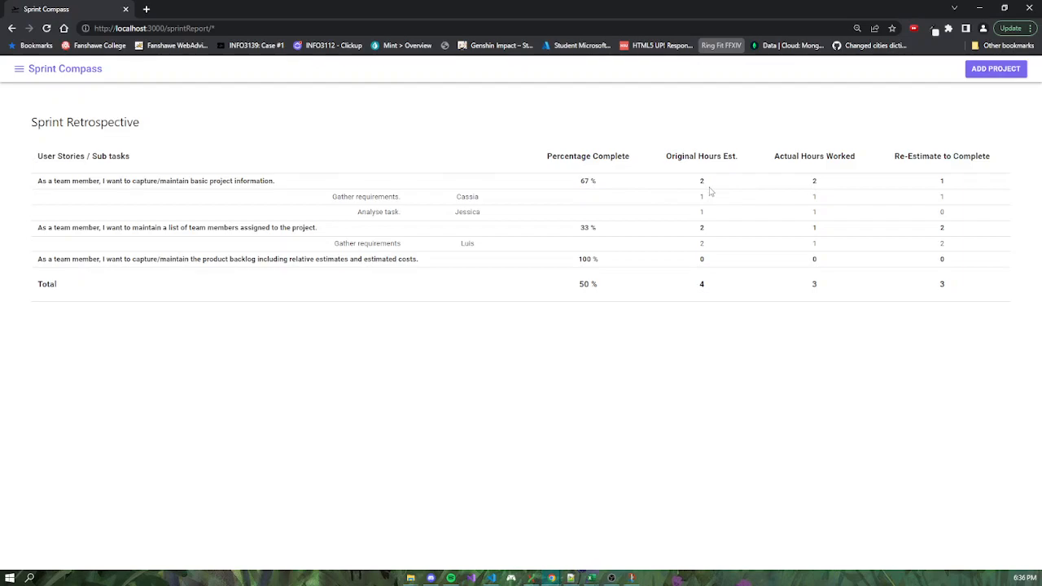